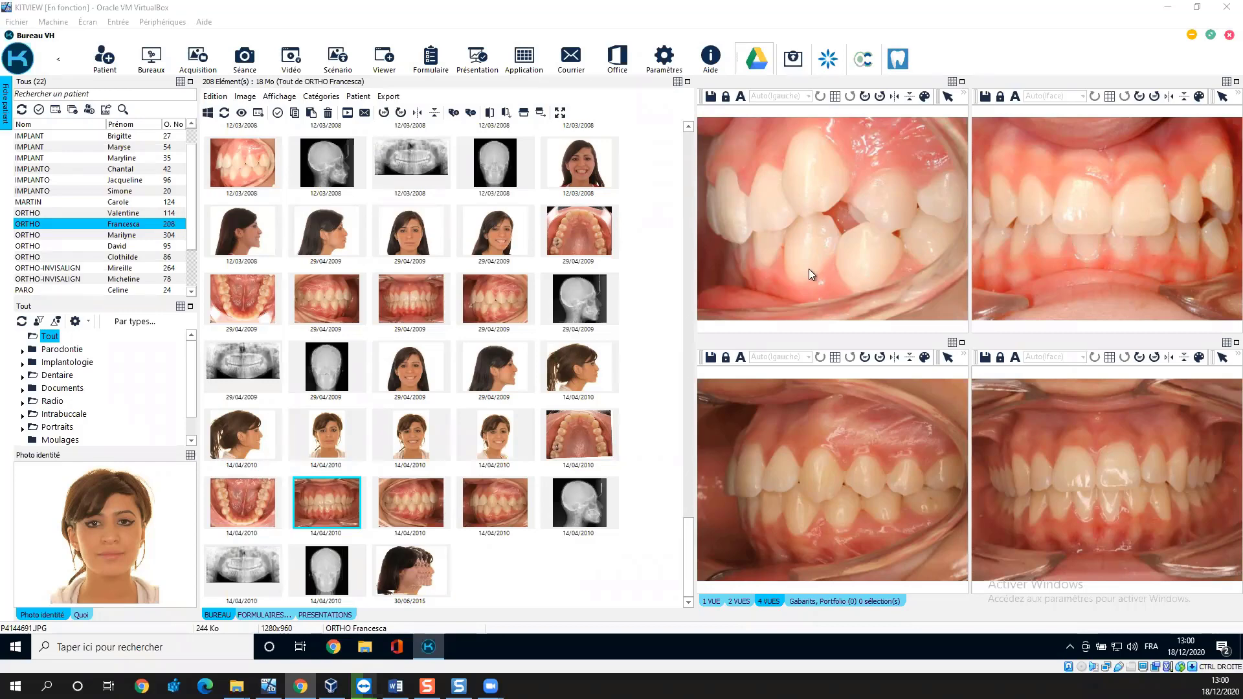
Step: Create a new overlay (incrustation) in the media library's Divers display settings, with Viewers as its source
left_click(665, 60)
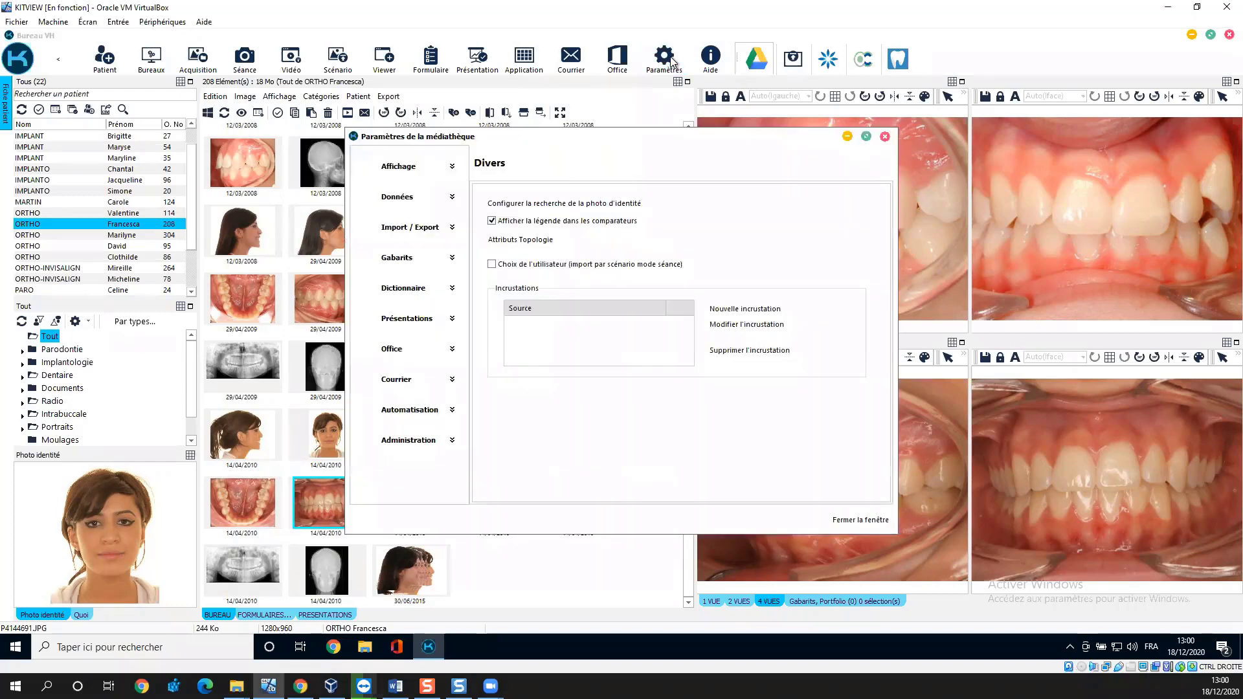
left_click(453, 171)
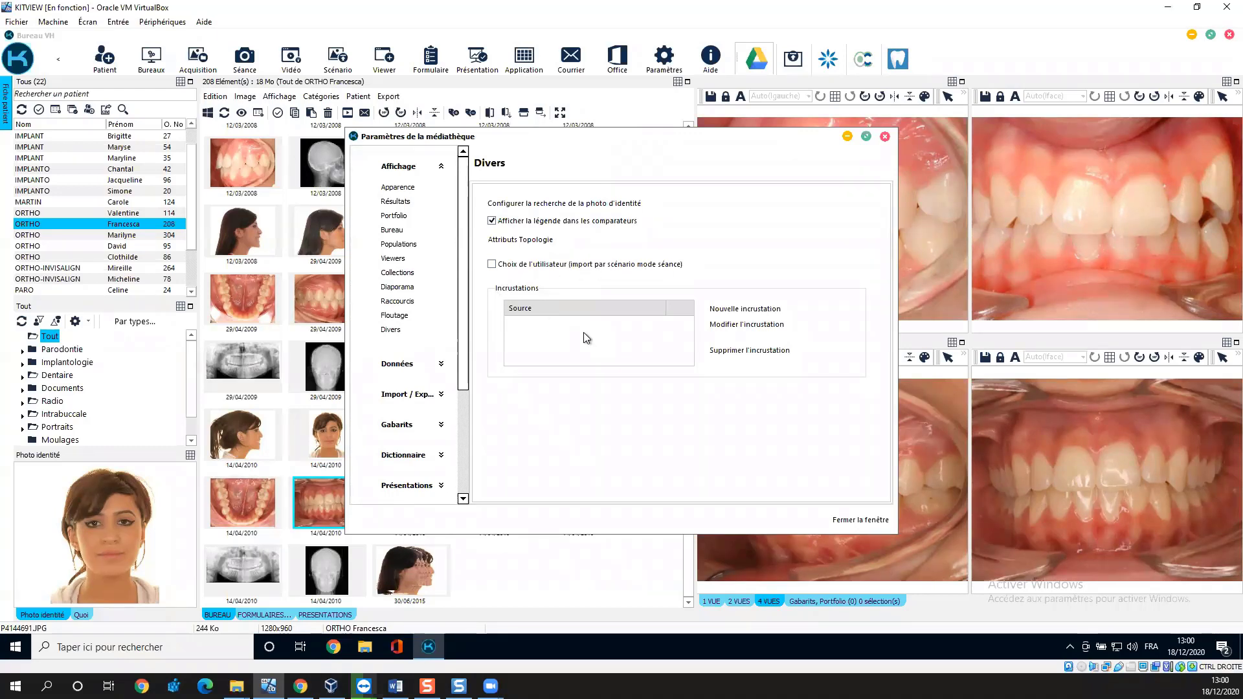
left_click(751, 309)
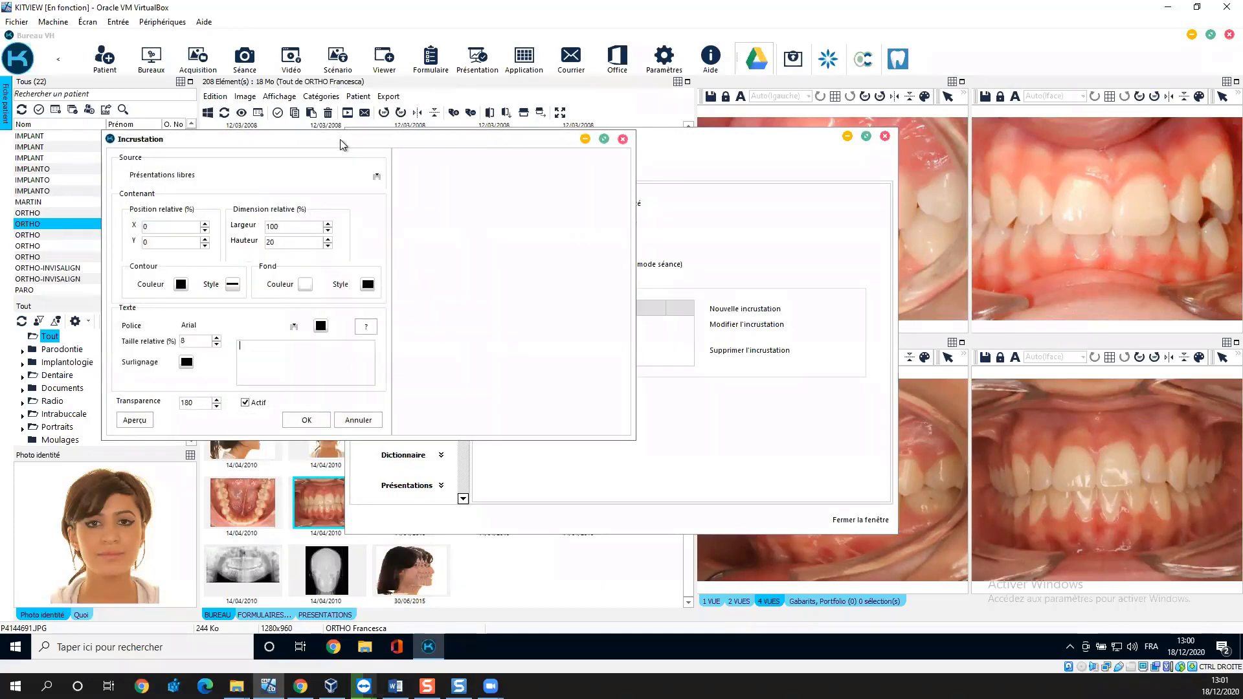
left_click_drag(343, 145, 621, 113)
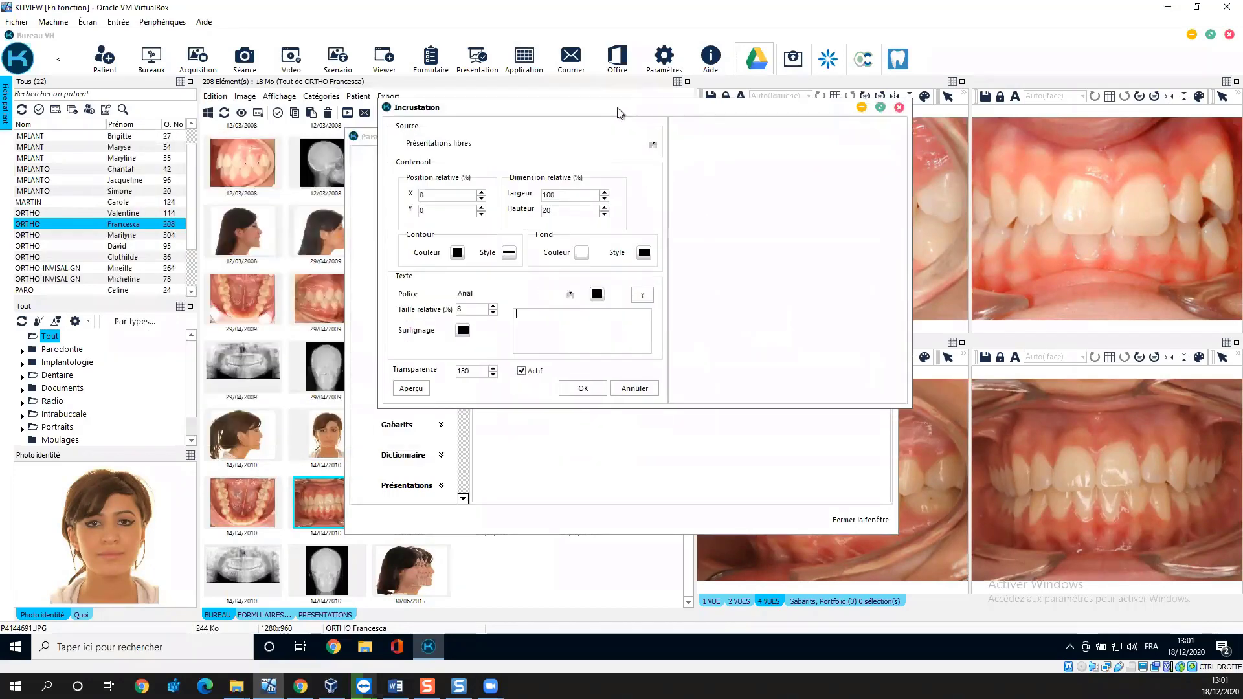
left_click(648, 145)
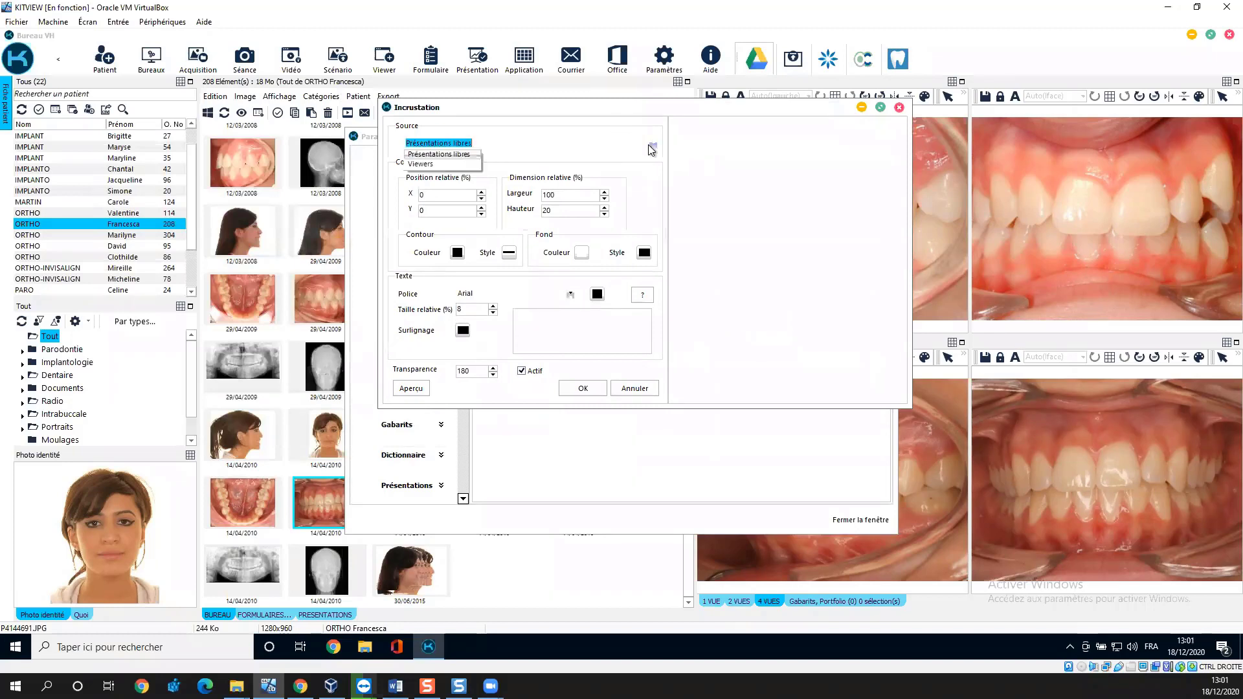
left_click(437, 165)
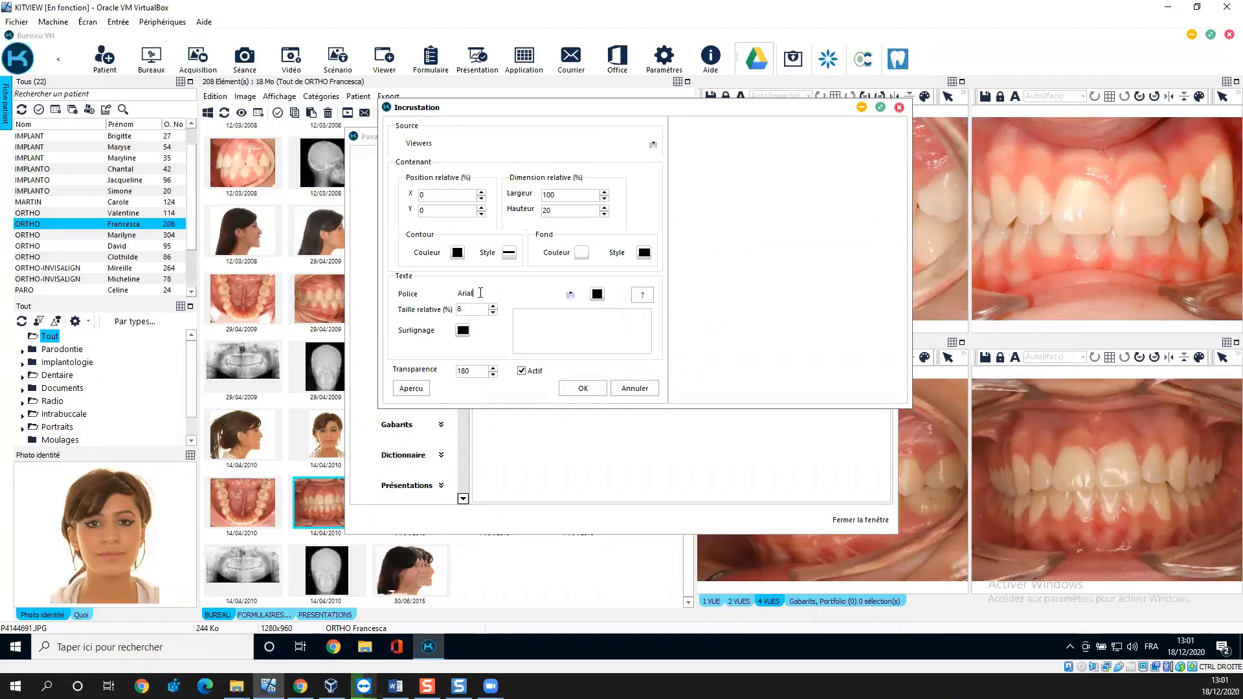
Step: Set the overlay text's font to Book Antiqua and its colour to purple
left_click(570, 295)
scroll(573, 329, "down", 8)
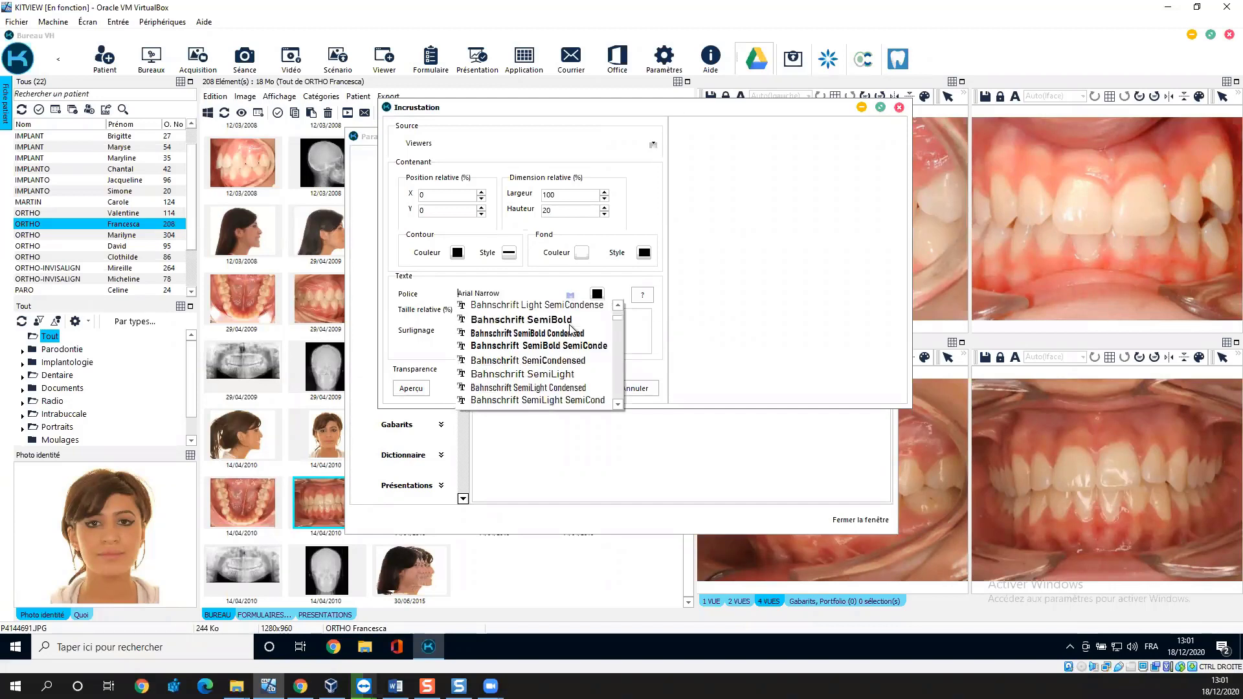
scroll(569, 323, "up", 2)
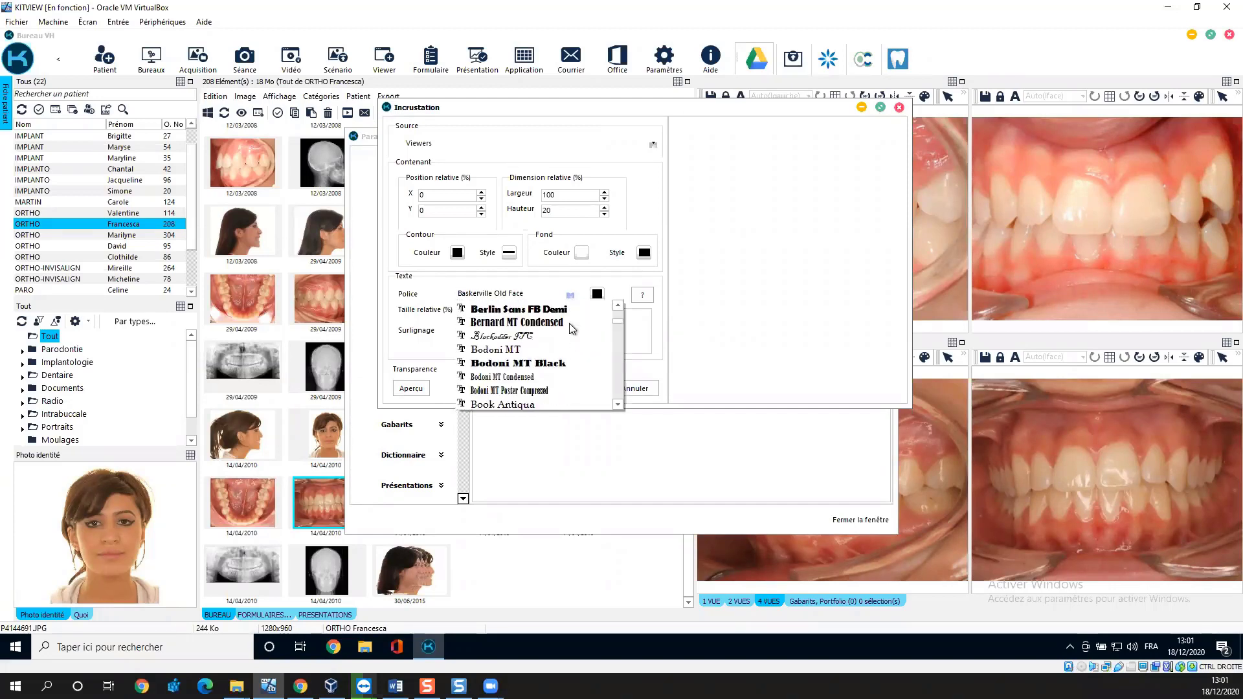
scroll(569, 324, "down", 1)
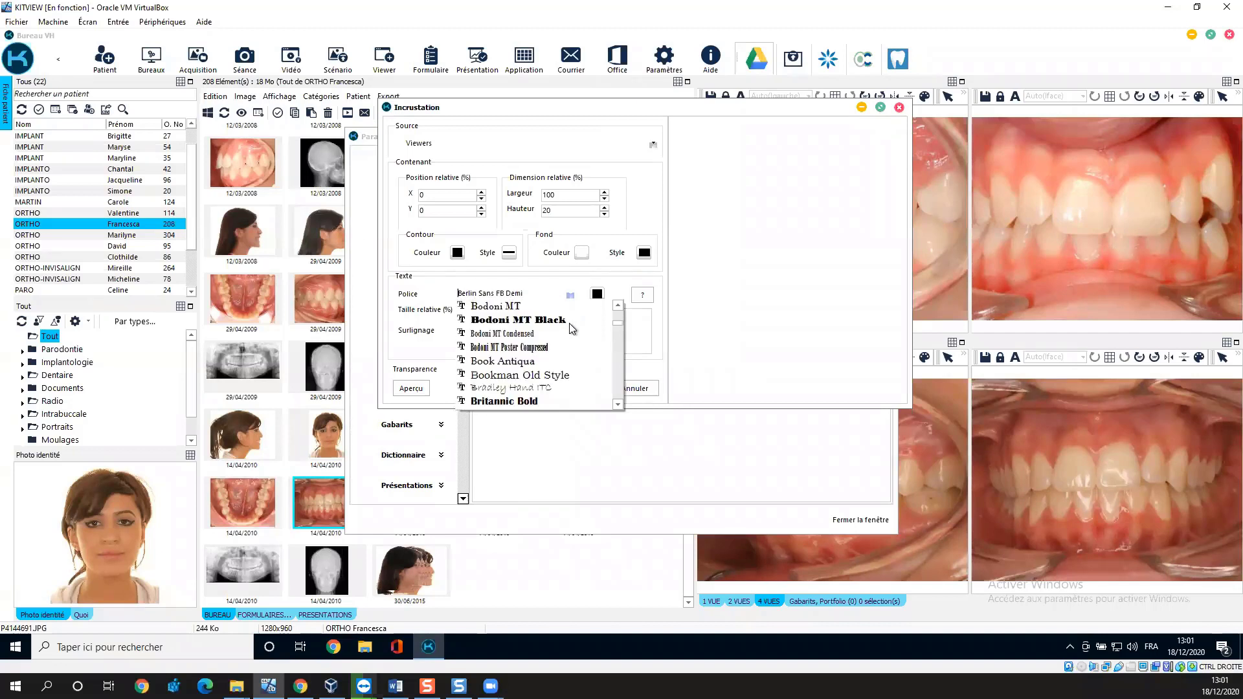
left_click(533, 359)
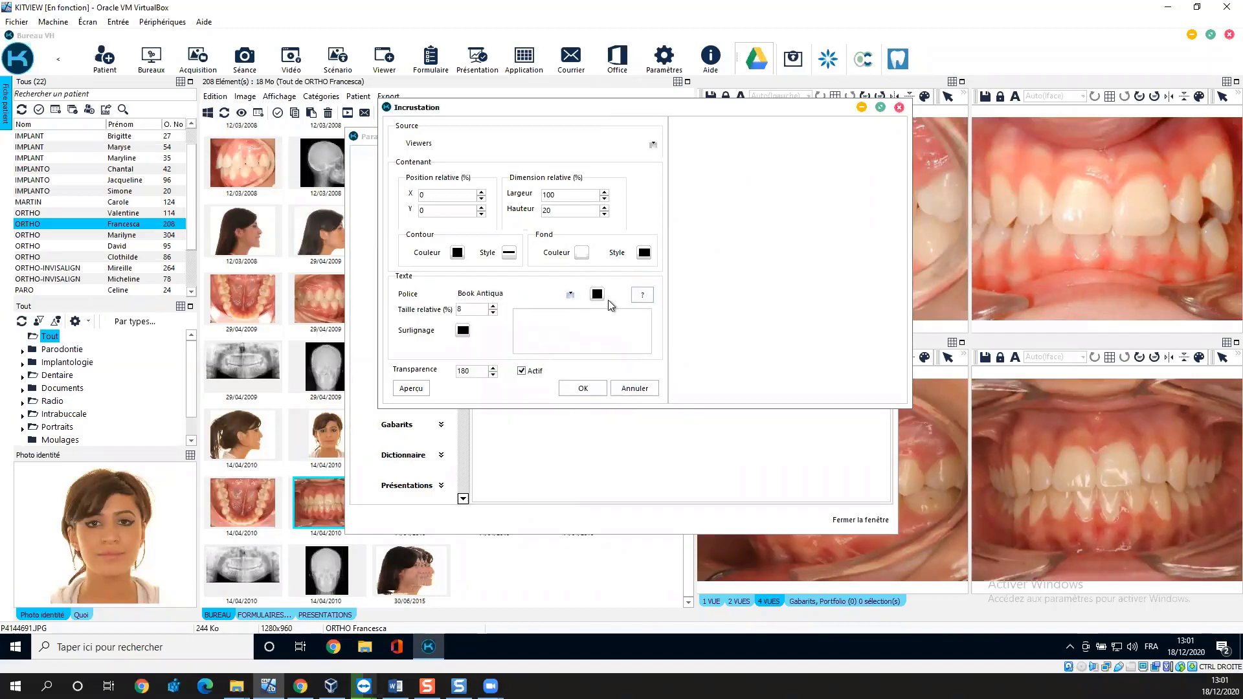
left_click(597, 295)
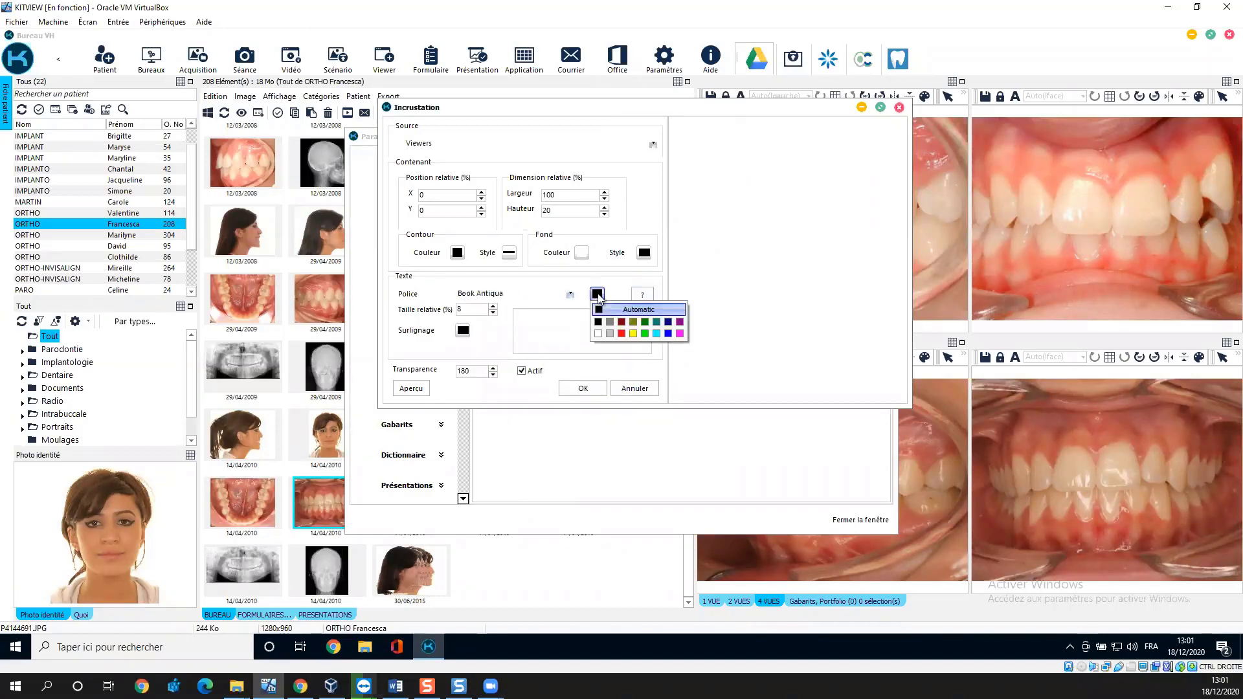
left_click(679, 325)
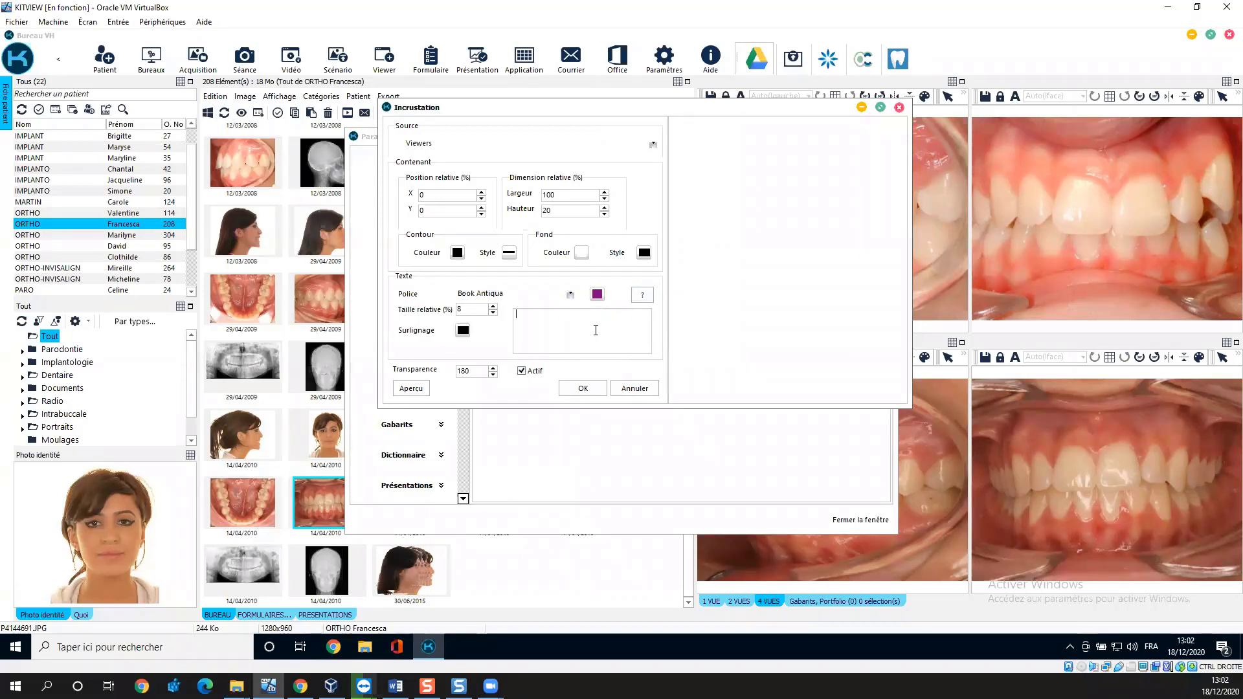
Step: Consult the code help and enter "%l %f - %c" as the overlay text for last name, first name and creation date
left_click(596, 331)
left_click(644, 299)
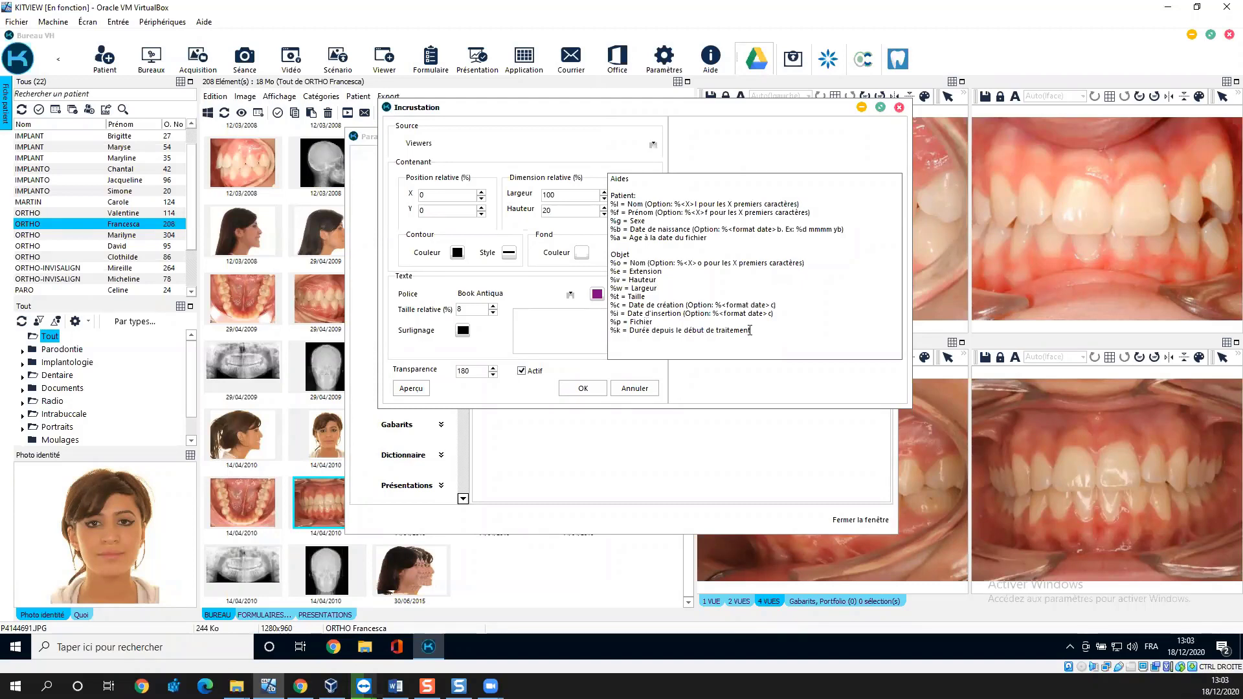
left_click(534, 311)
type("%l")
type("%")
type("%c")
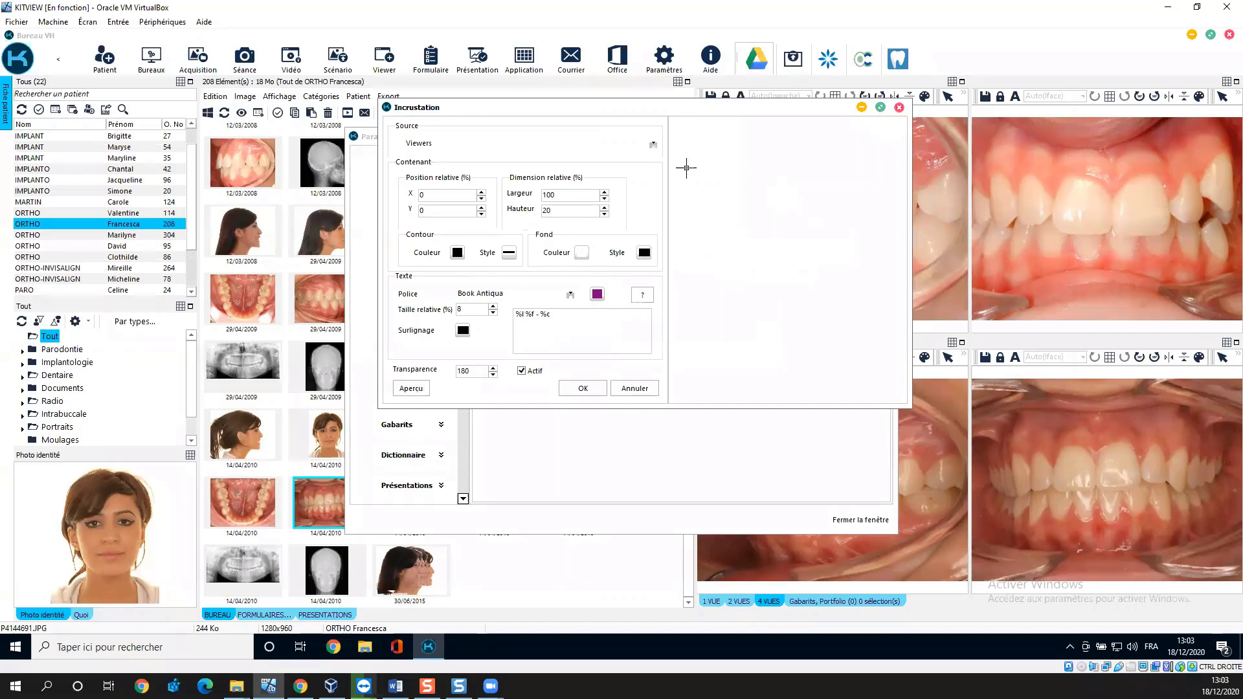
Step: Preview the Viewers overlay, save it and close the media library settings
left_click(411, 388)
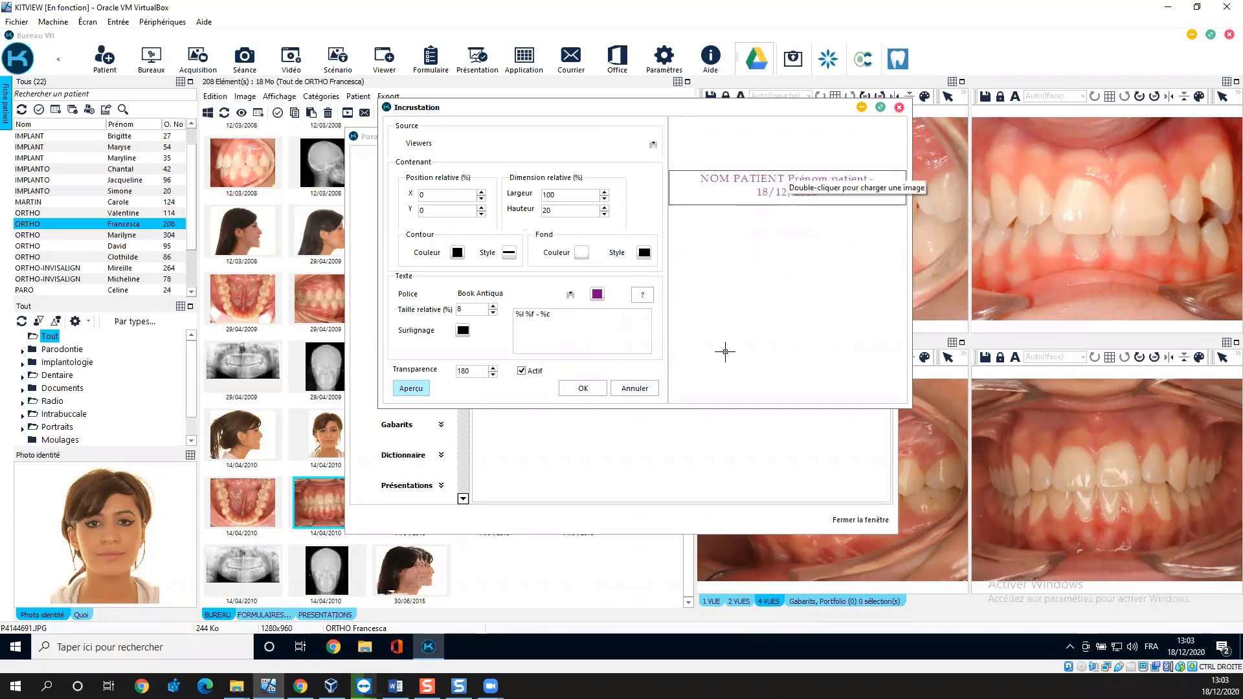
left_click(583, 389)
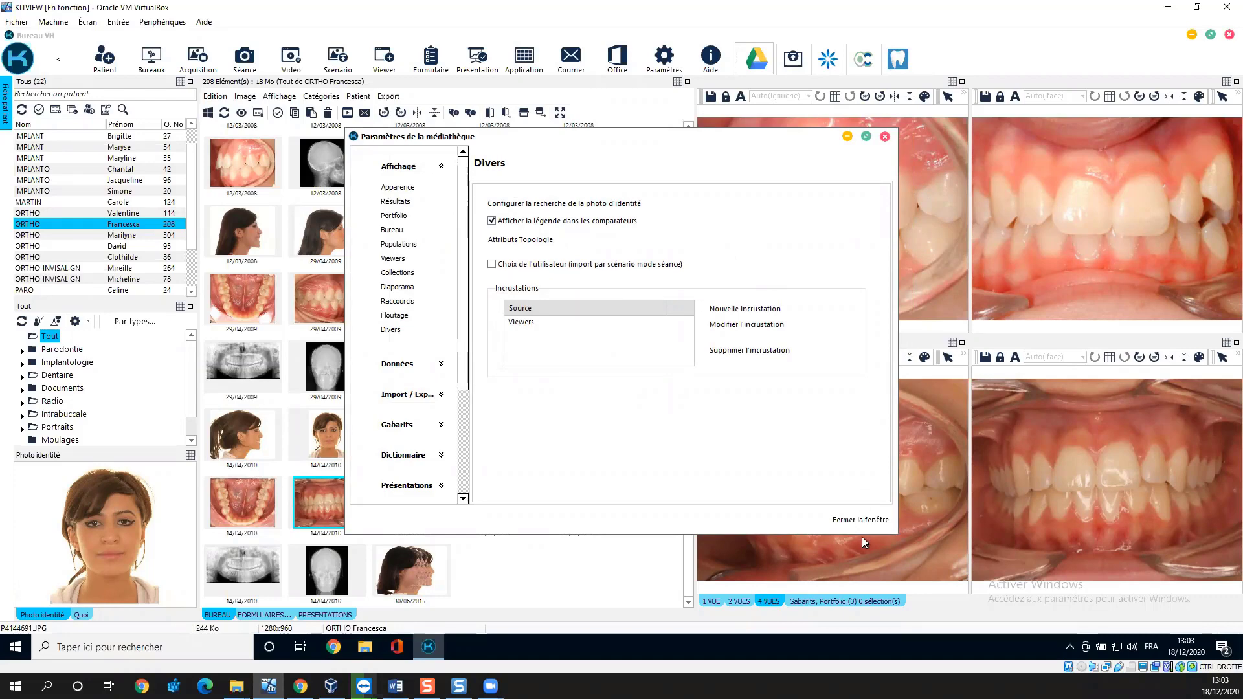
left_click(858, 518)
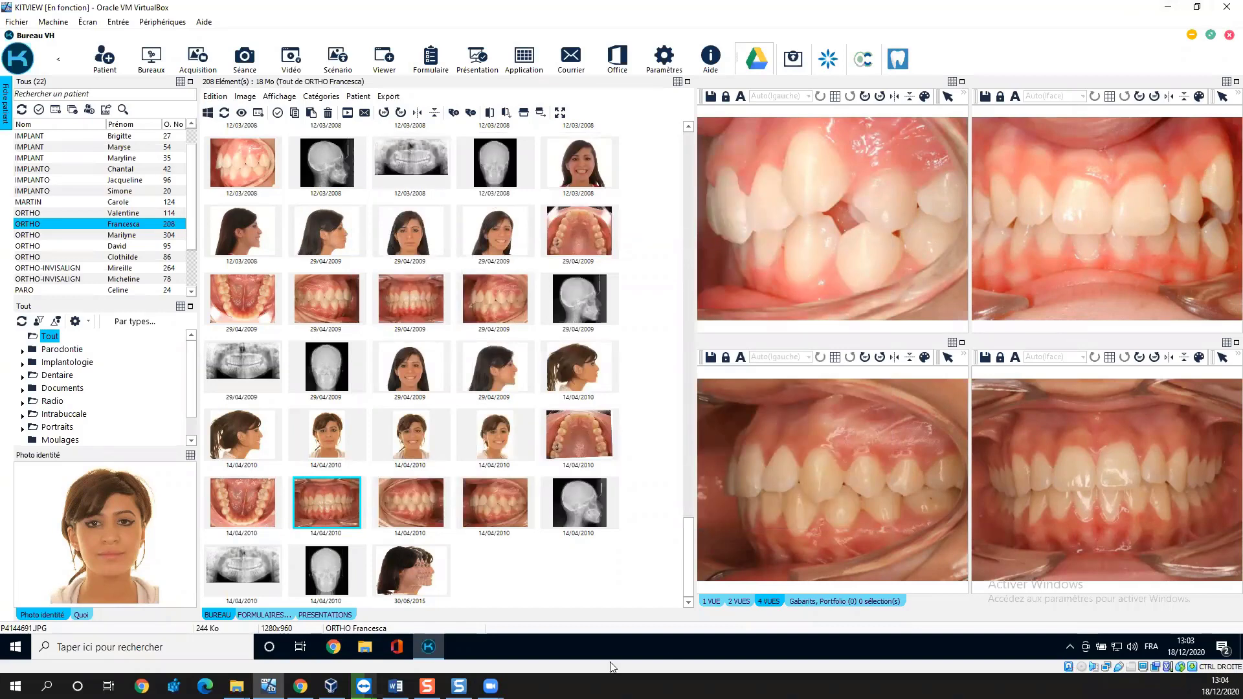
Step: Fill the four-view comparison with intraoral photos: lateral 12/03/2008 and frontal 29/04/2009 above, lateral and frontal 14/04/2010 below
left_click(710, 605)
left_click(771, 604)
left_click_drag(246, 163, 1069, 188)
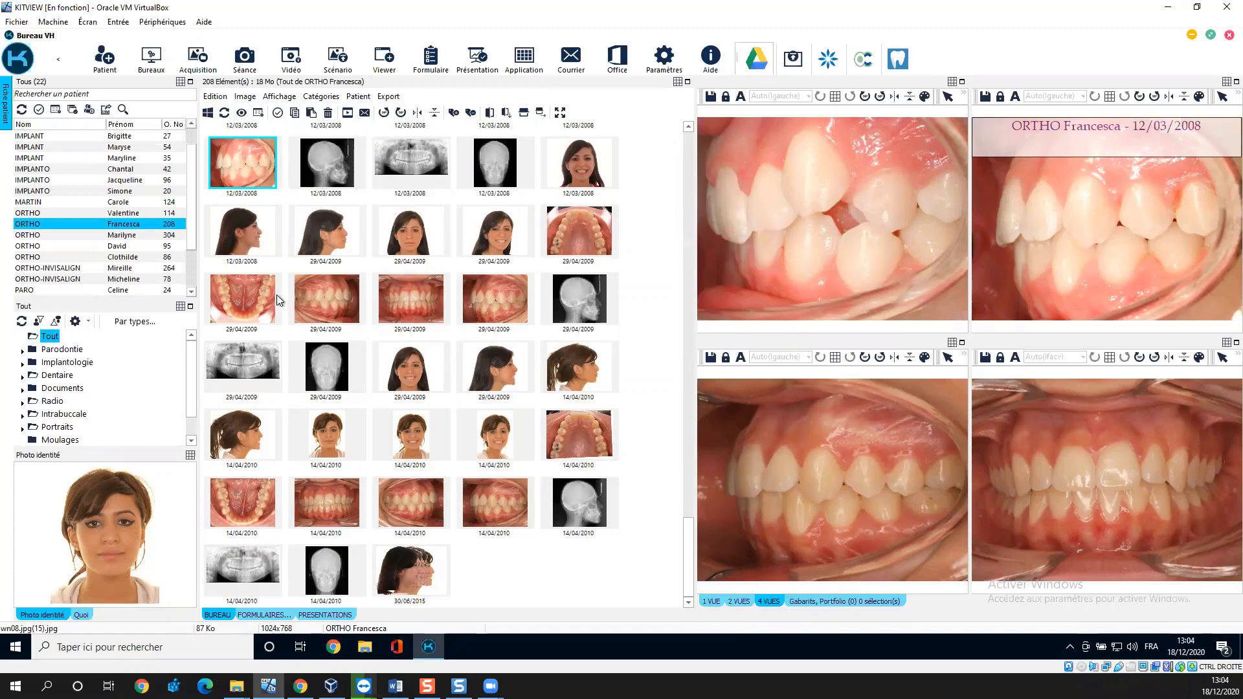
left_click_drag(419, 304, 1123, 266)
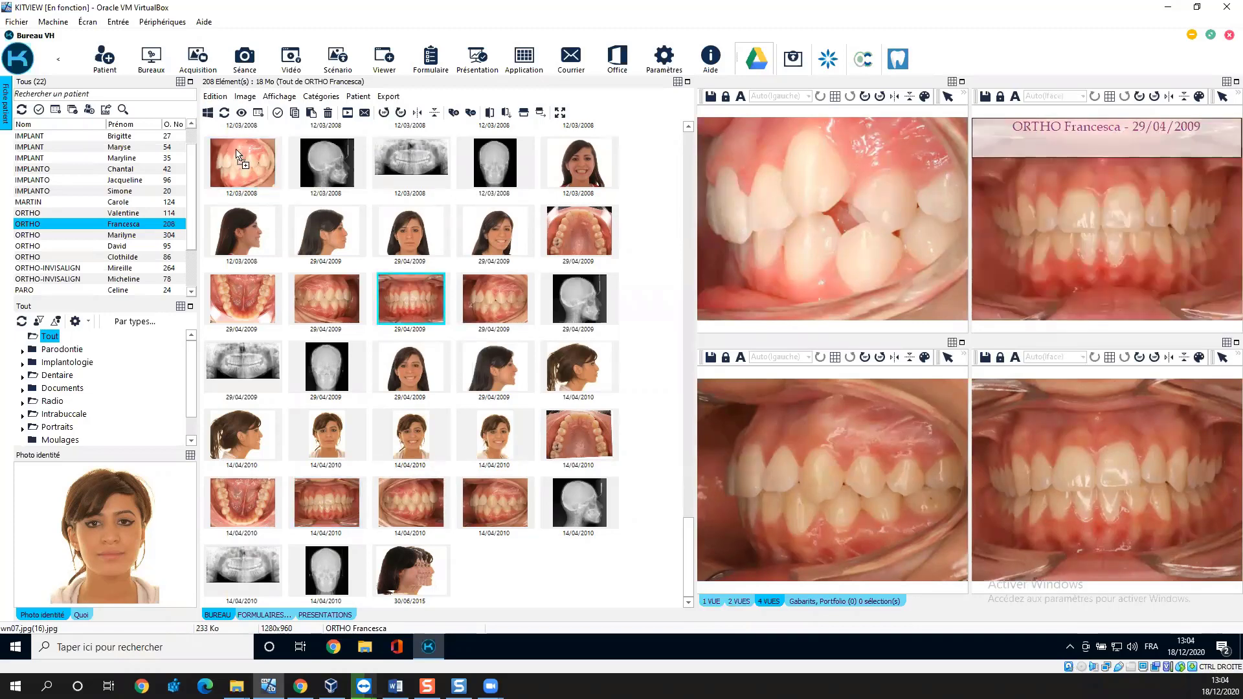
left_click_drag(237, 155, 822, 247)
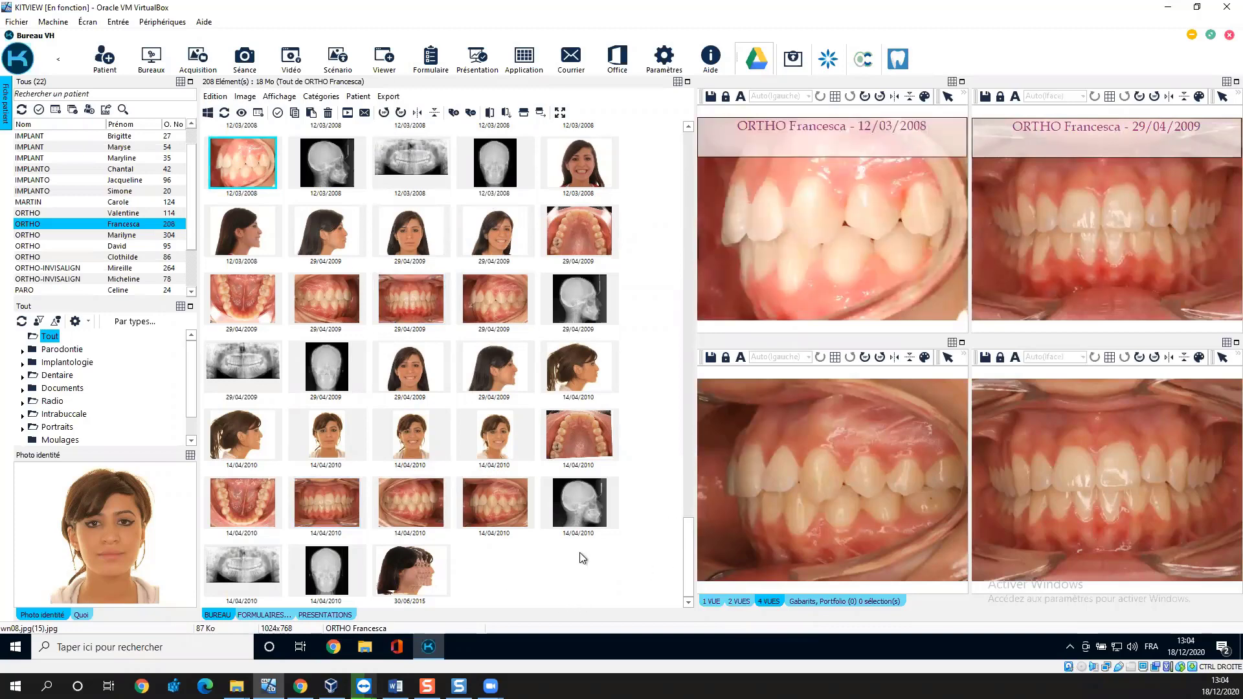
left_click_drag(488, 503, 816, 487)
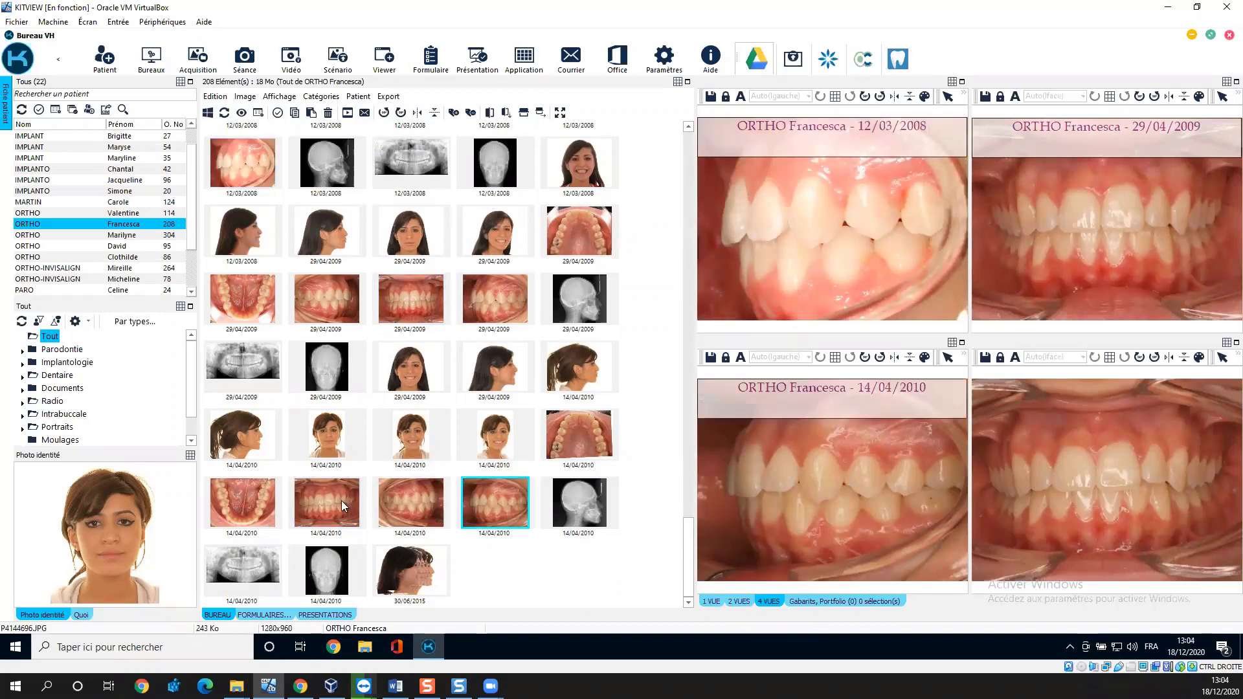
left_click_drag(341, 500, 1161, 473)
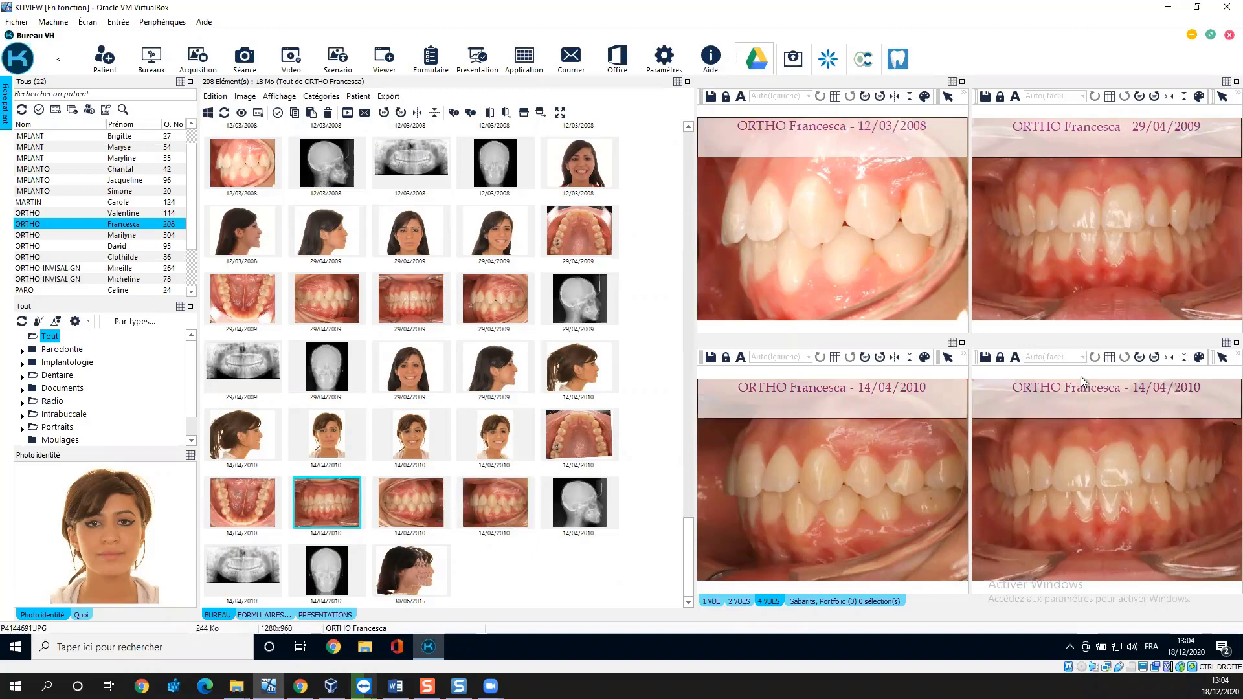
Step: Set the Viewers overlay's relative height to 10% in the media library settings and save the change
left_click(662, 57)
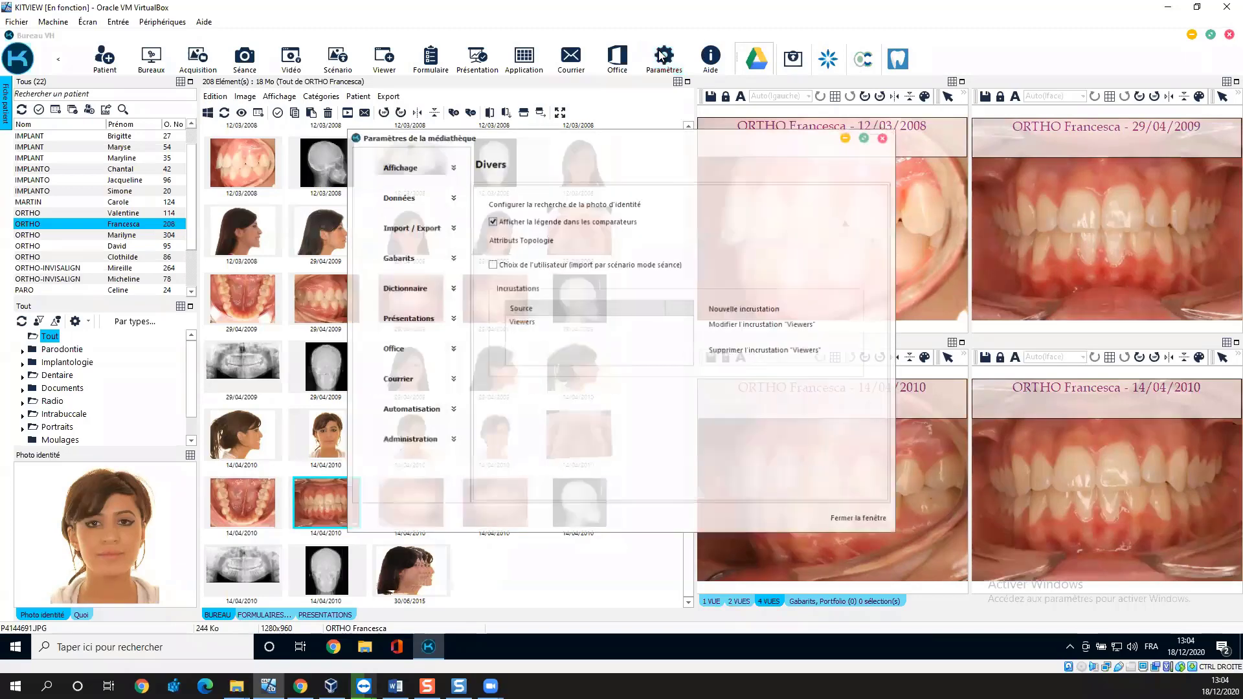
left_click(534, 323)
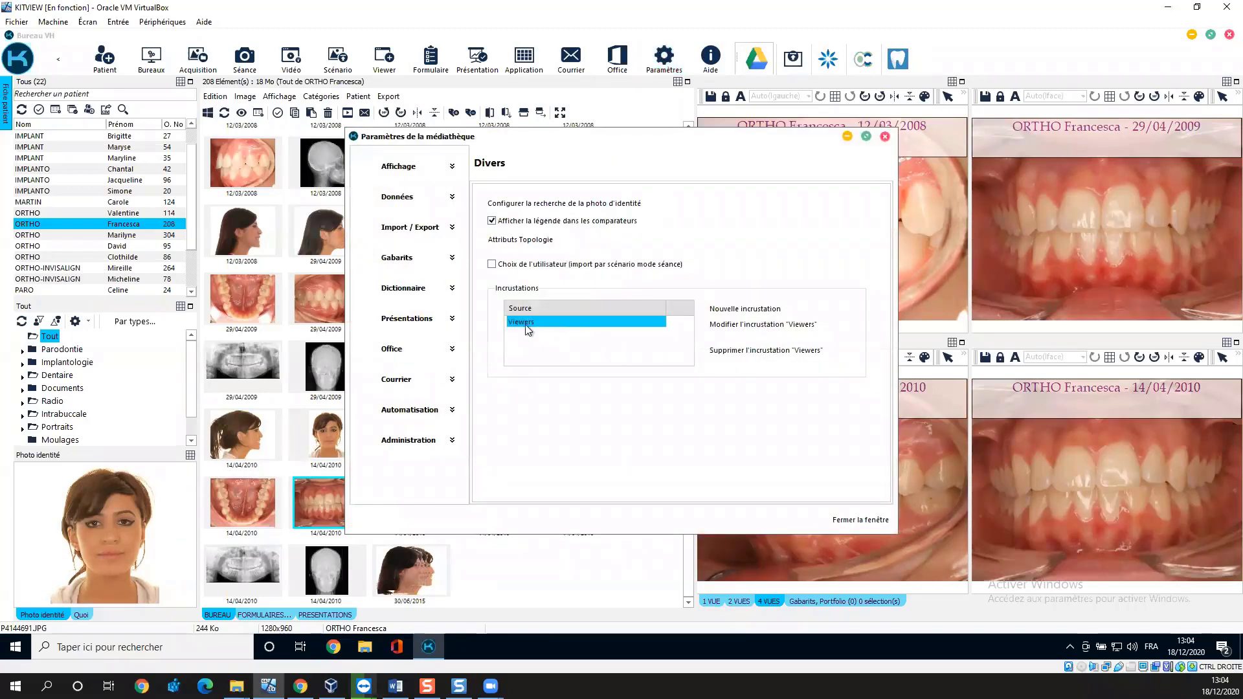
left_click(770, 333)
double_click(310, 260)
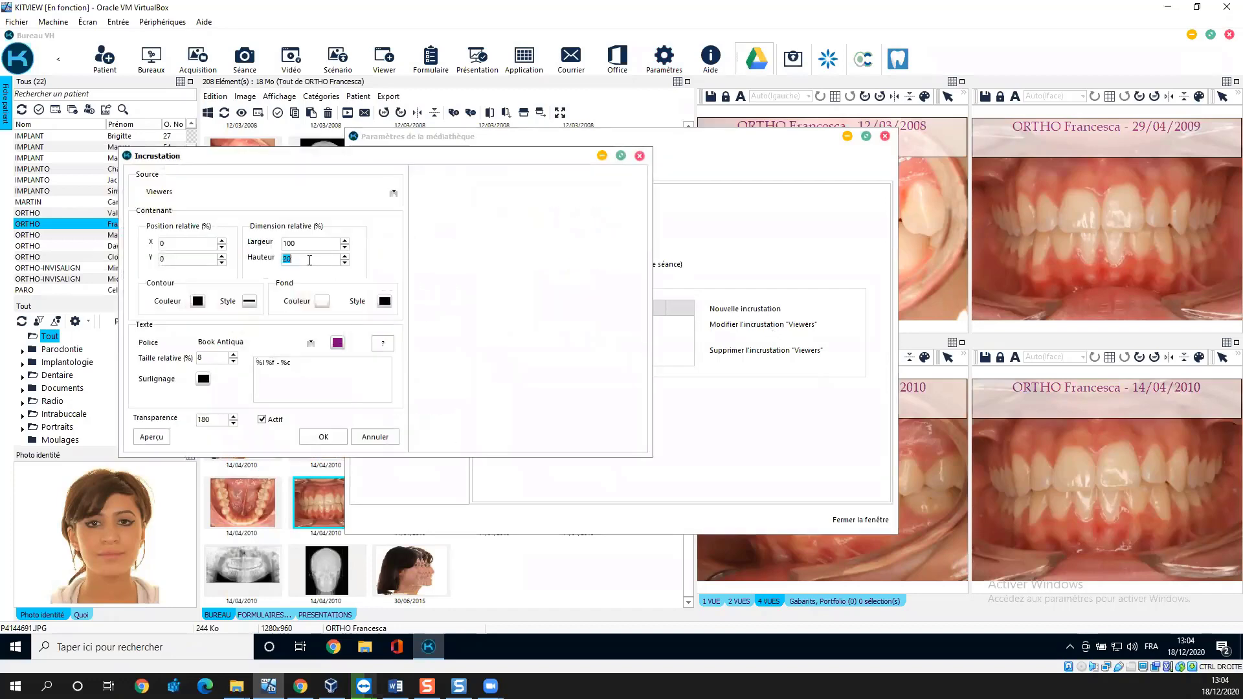
type("10")
left_click(327, 442)
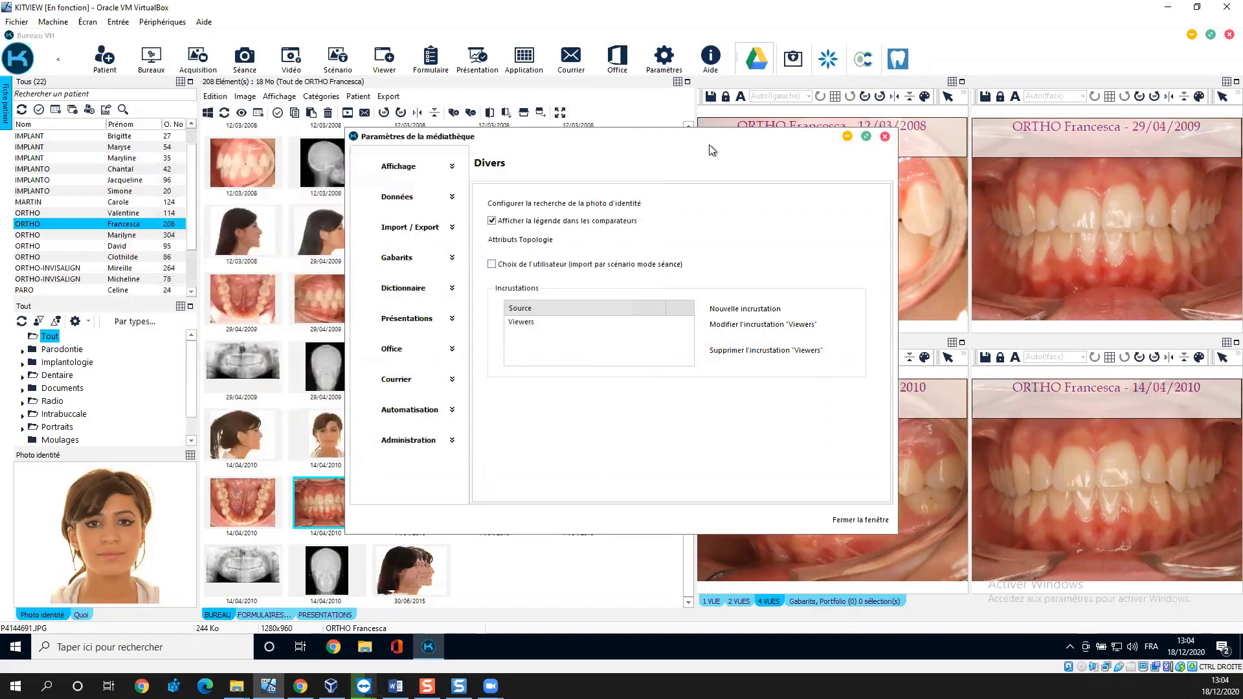
left_click(856, 521)
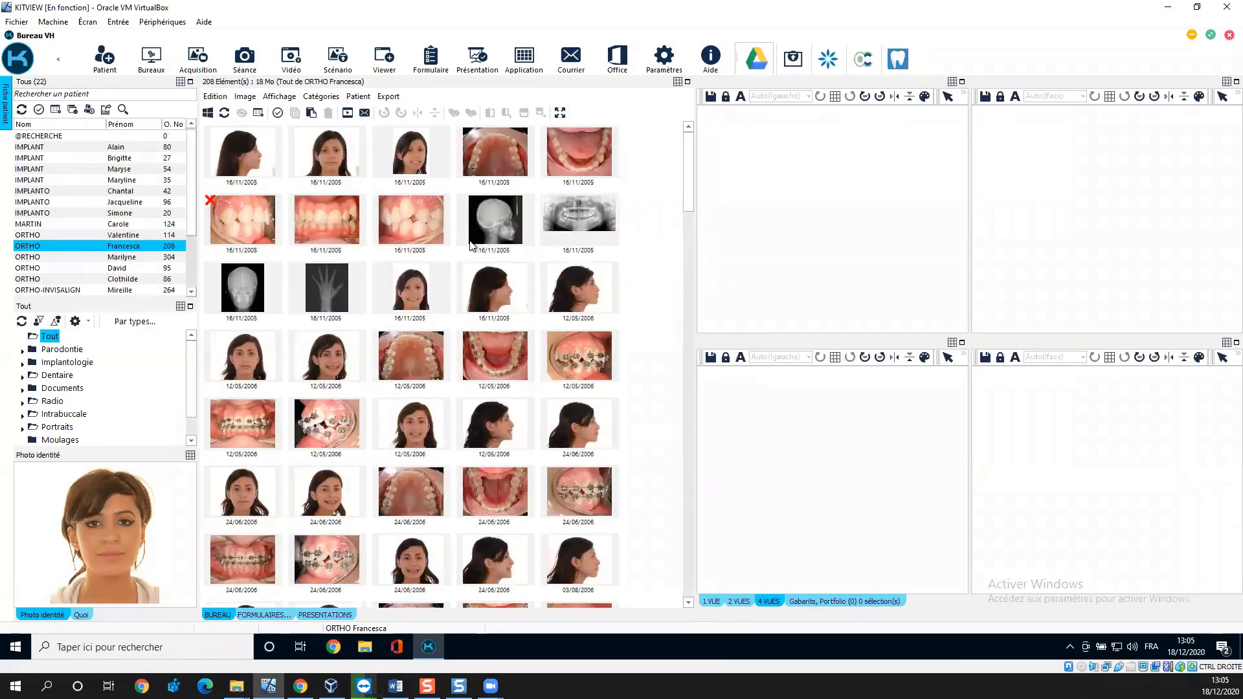
Step: Load the frontal and lateral intraoral photos of 16/11/2005 into the upper viewers and those of 14/04/2010 into the lower ones
left_click_drag(331, 221, 877, 166)
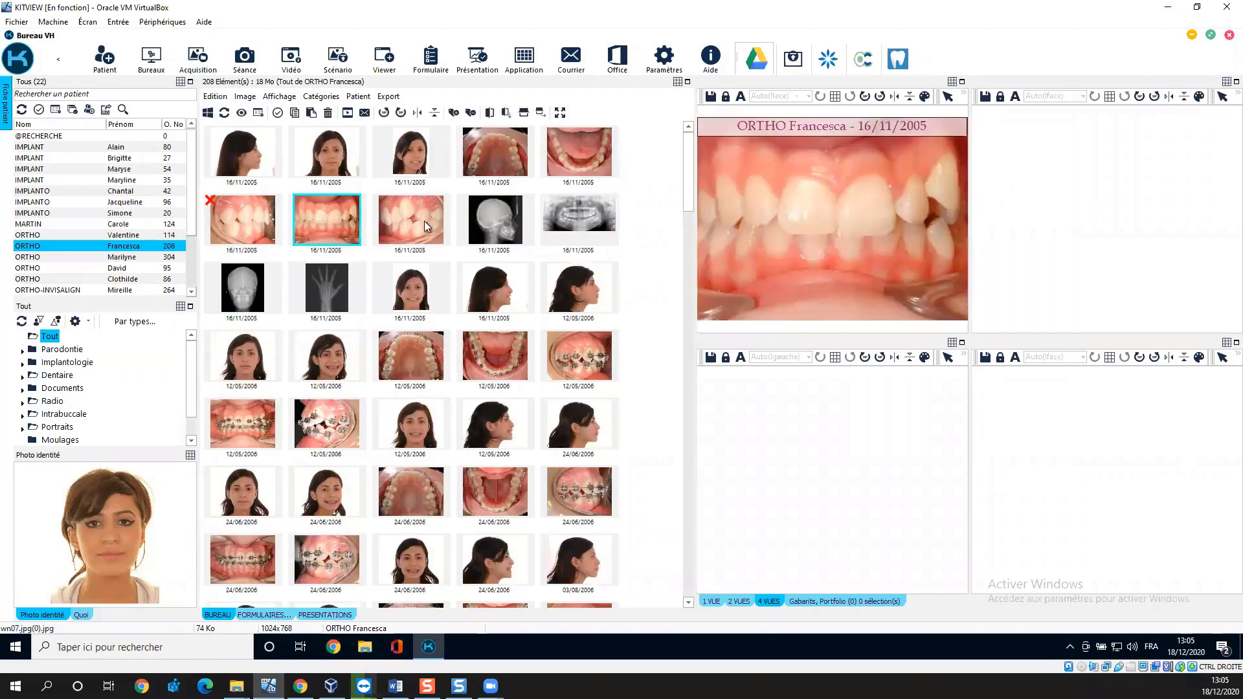
left_click_drag(418, 220, 1123, 186)
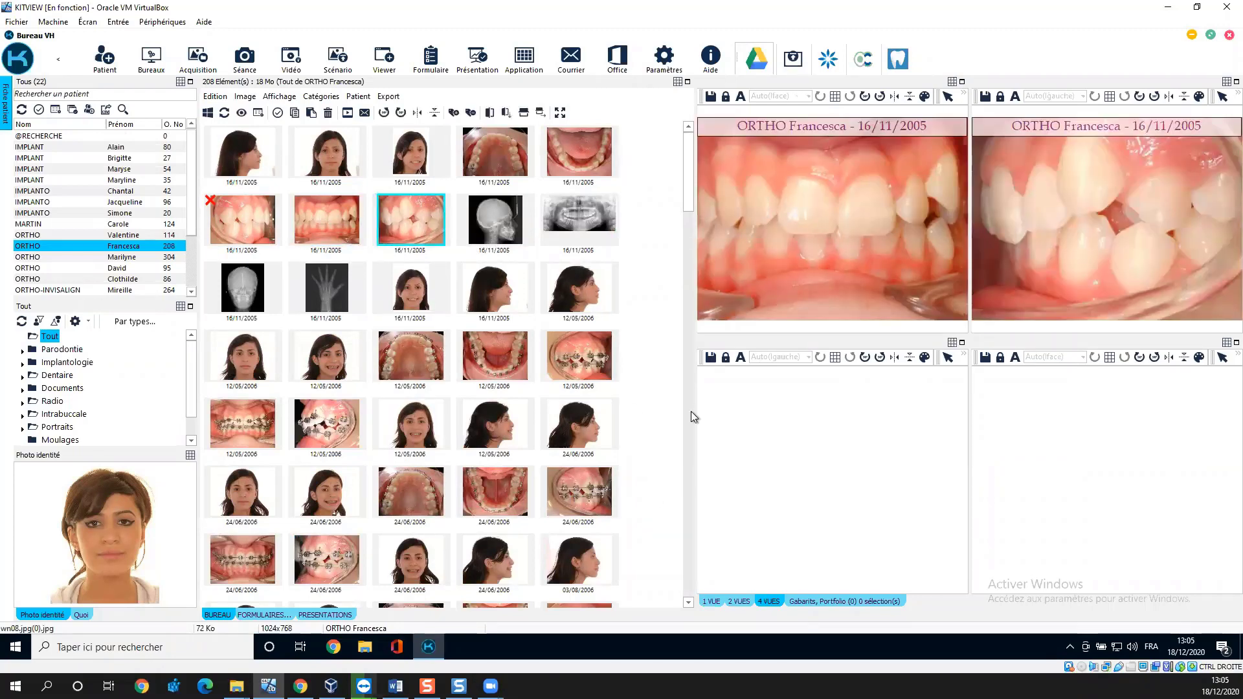
left_click_drag(684, 185, 705, 601)
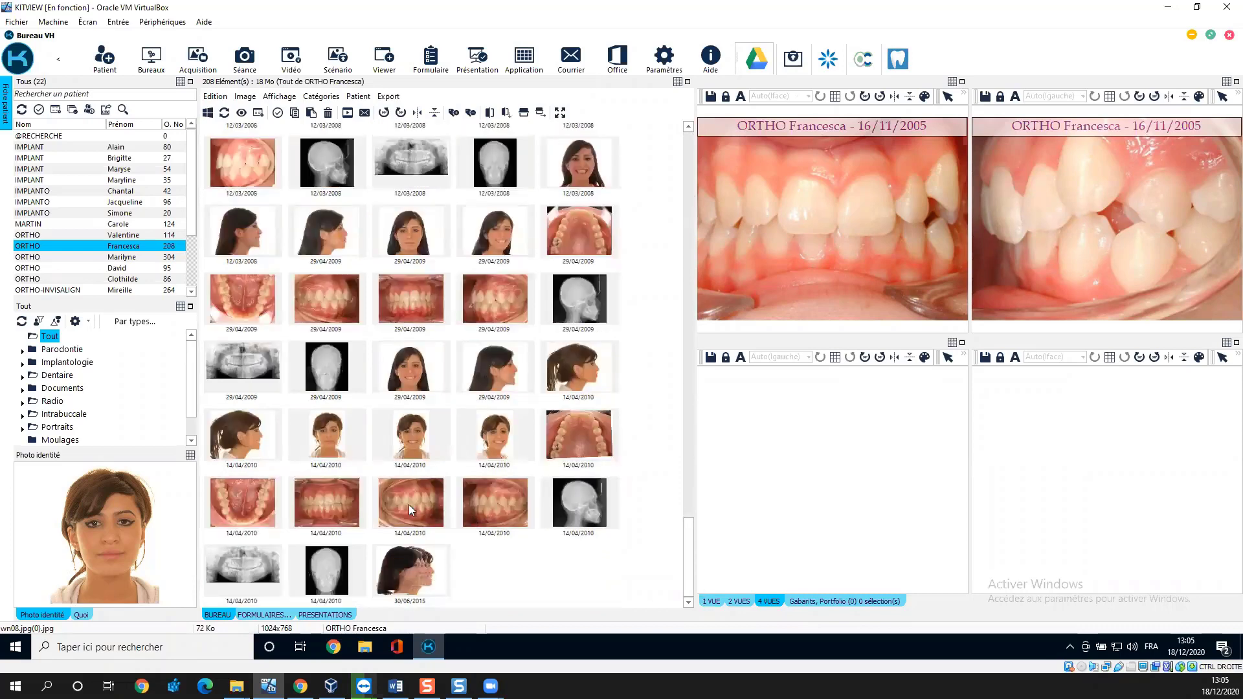
left_click_drag(337, 500, 788, 479)
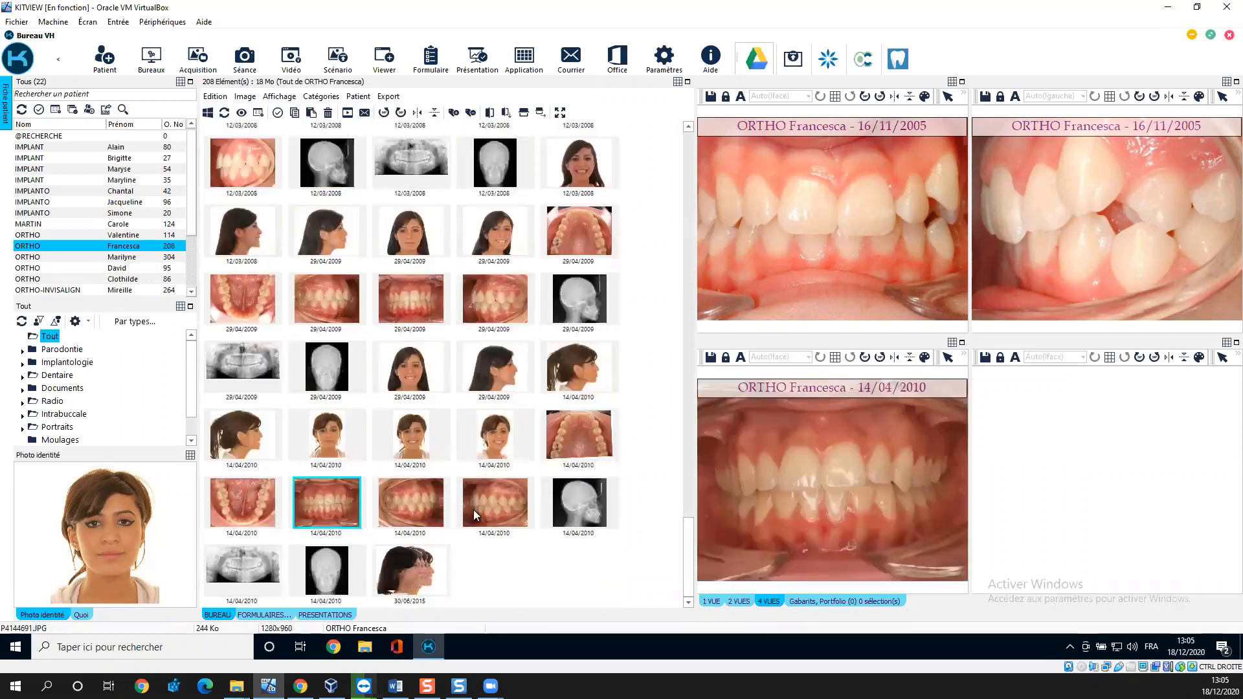
left_click_drag(425, 513, 452, 518)
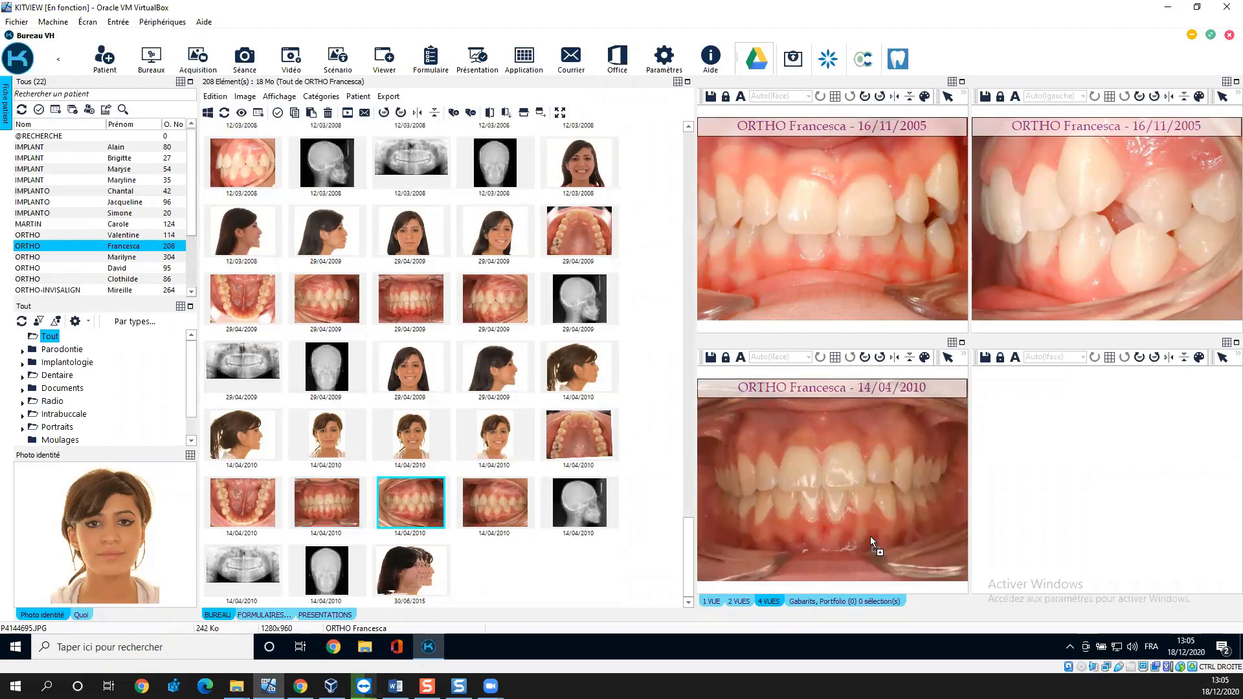
left_click_drag(870, 537, 1067, 480)
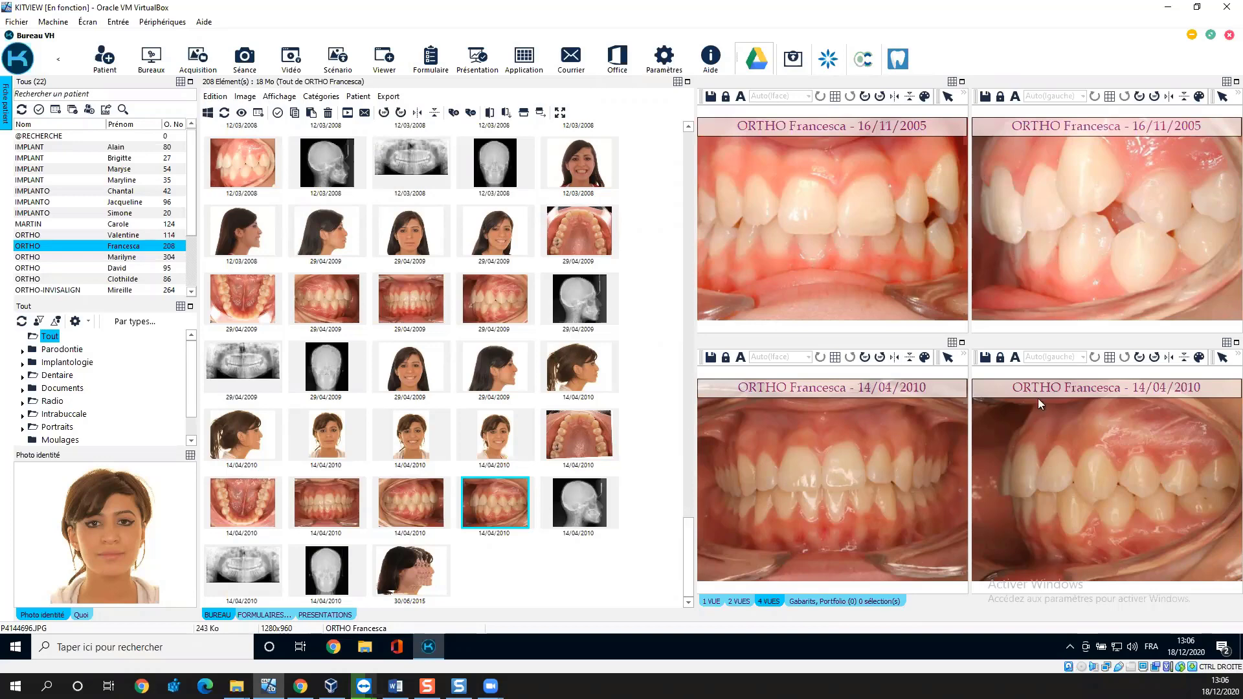
Step: Create a new overlay for Présentations libres in the media library settings, with its text in magenta Arial Narrow
left_click(669, 65)
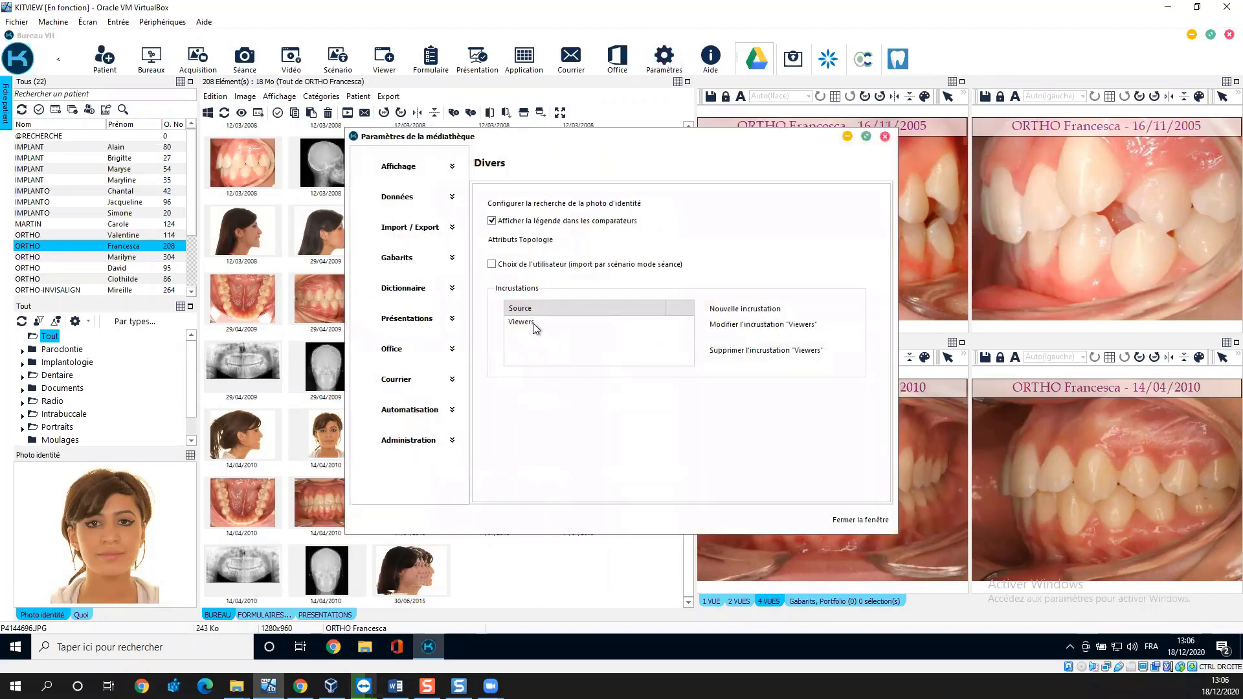
left_click(534, 323)
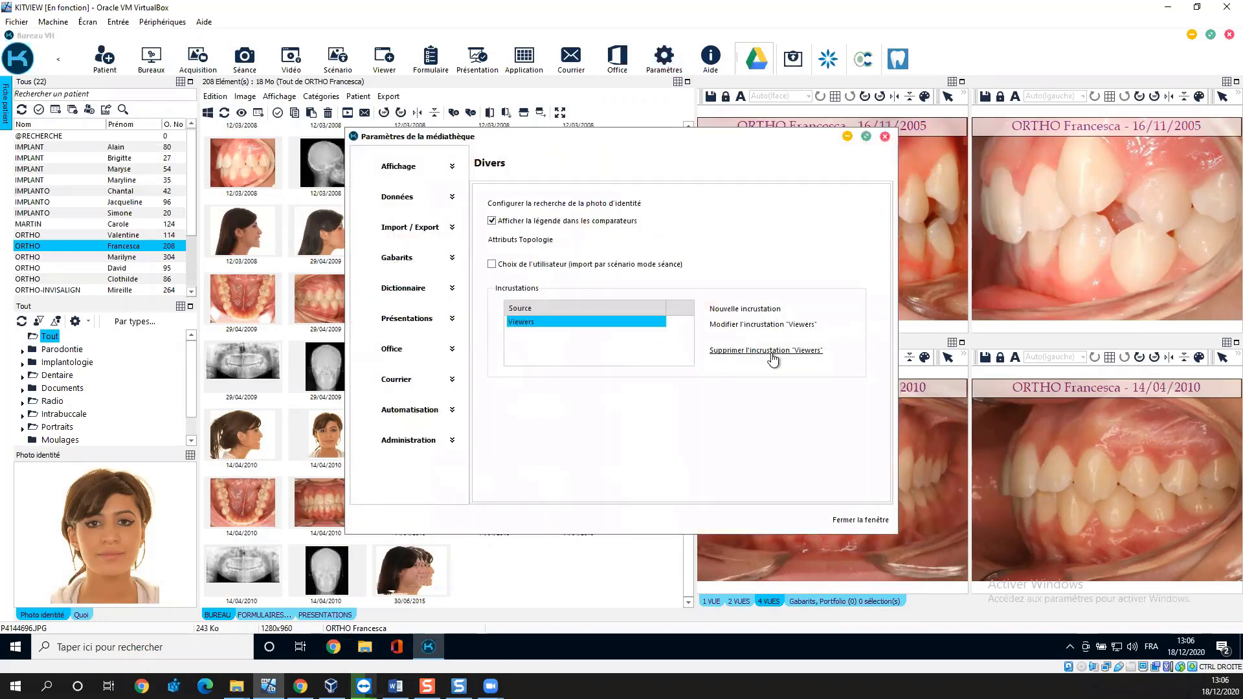
left_click(742, 310)
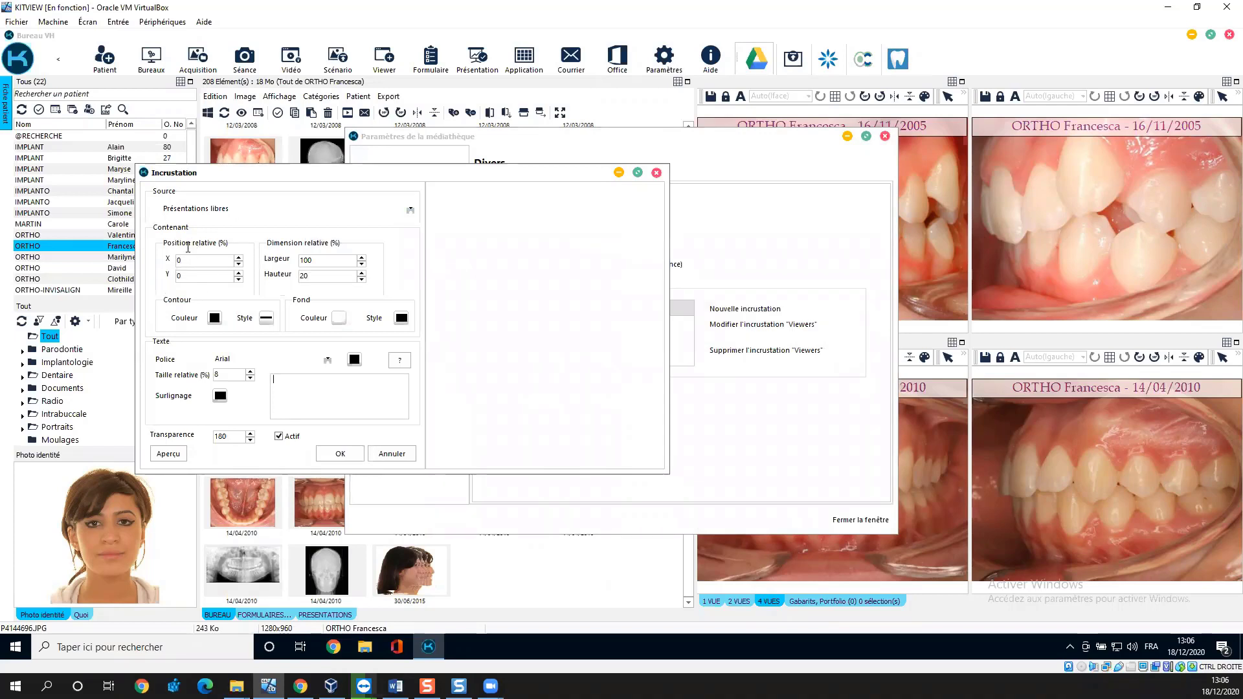
left_click(328, 360)
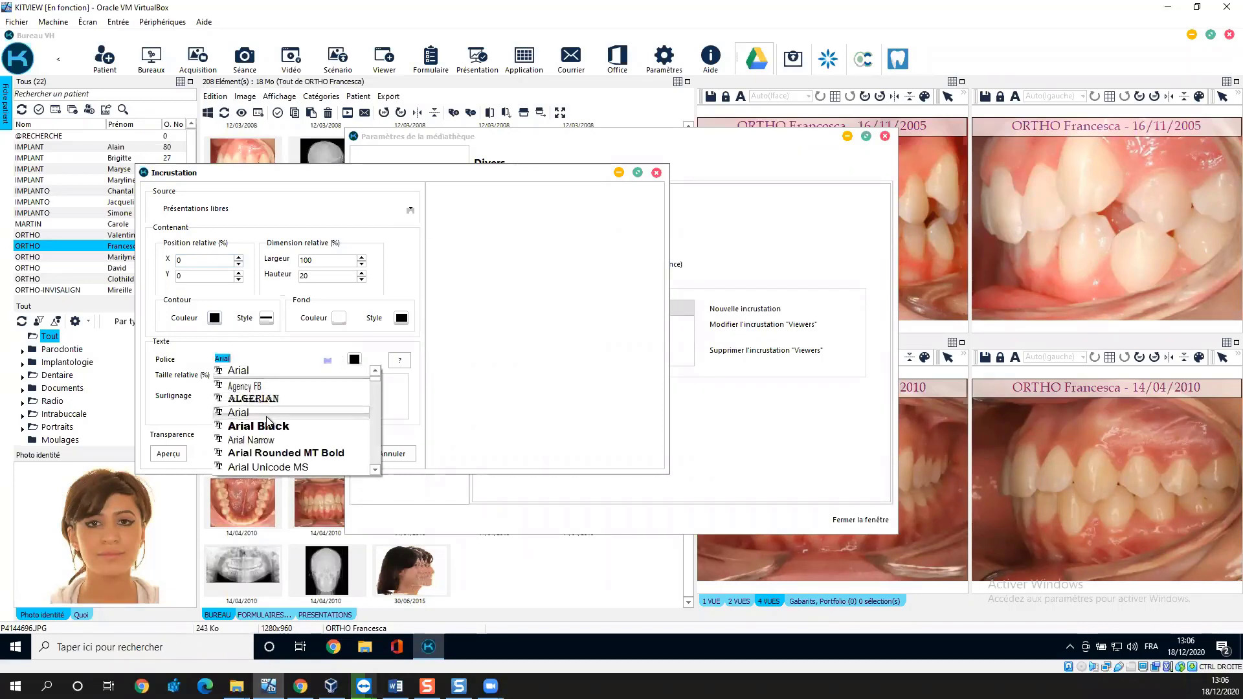
left_click(251, 441)
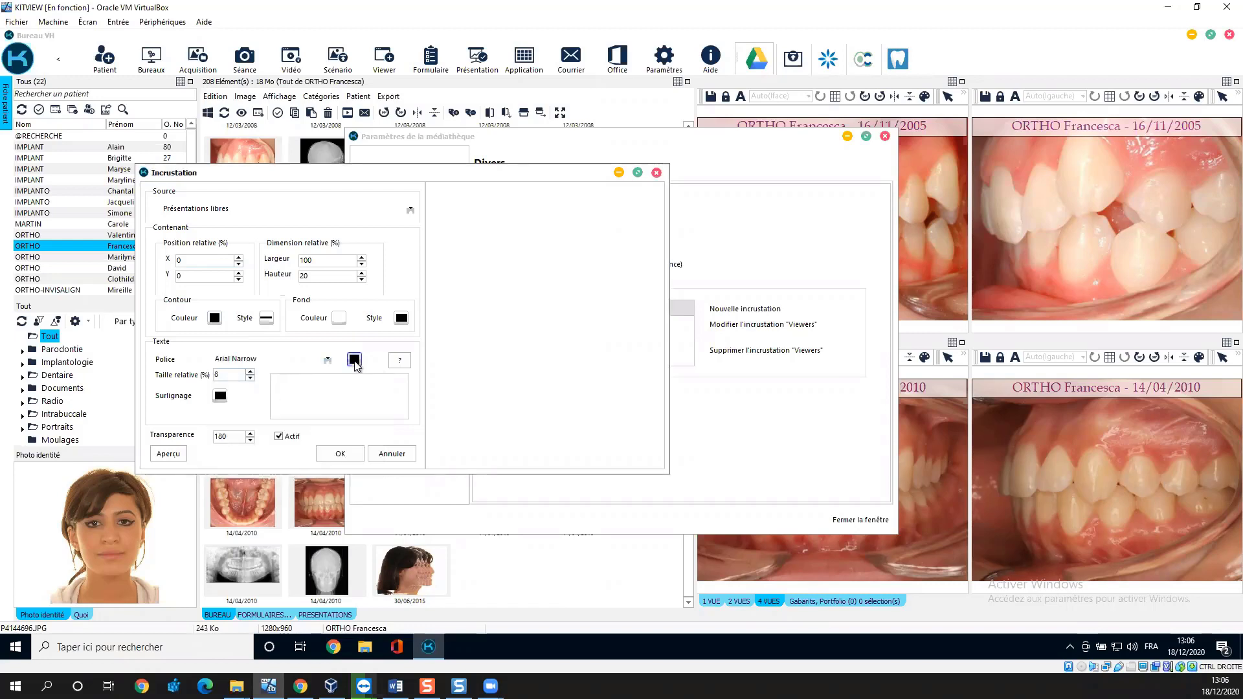
left_click(354, 360)
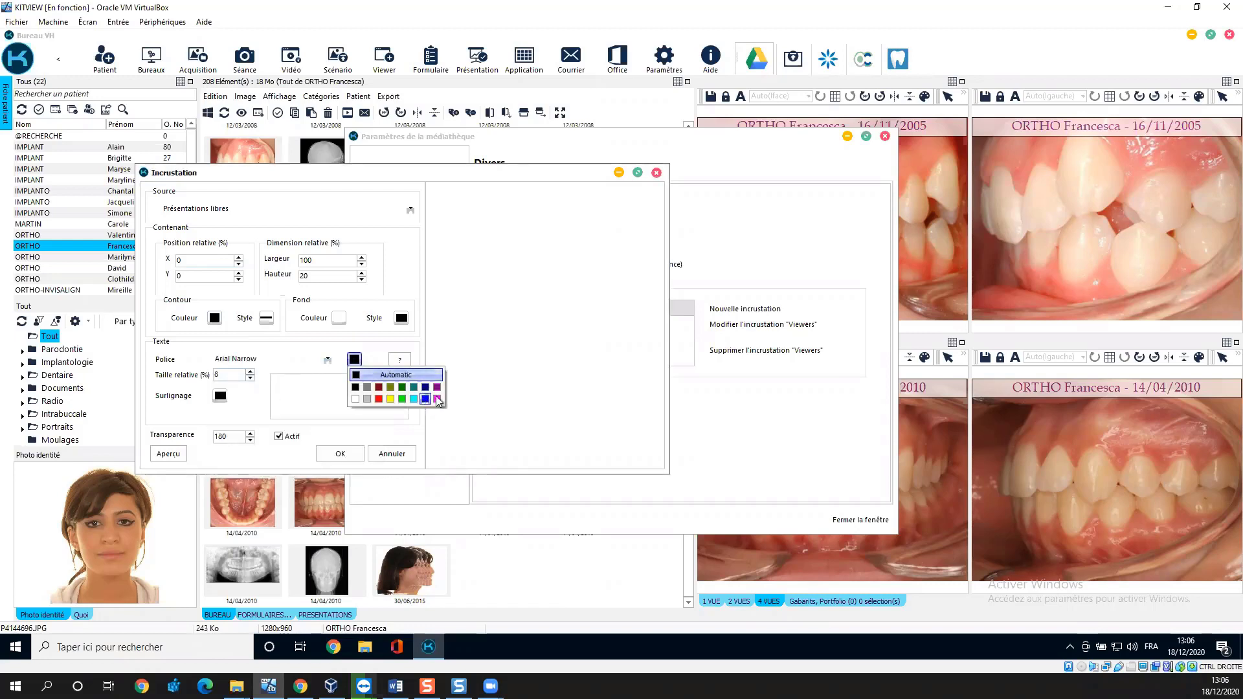
left_click(437, 398)
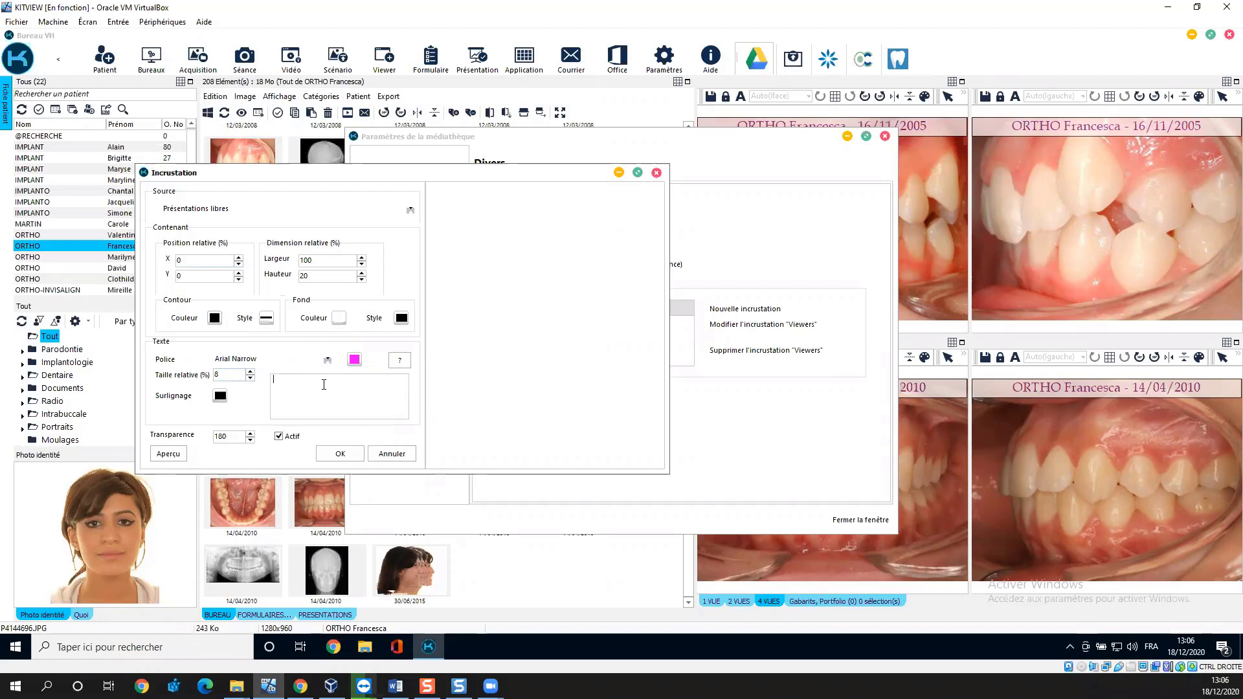
Step: Compose the Présentations libres overlay text from the patient's last name, first name, a dash and the object name (%o), and save the overlay
left_click(400, 361)
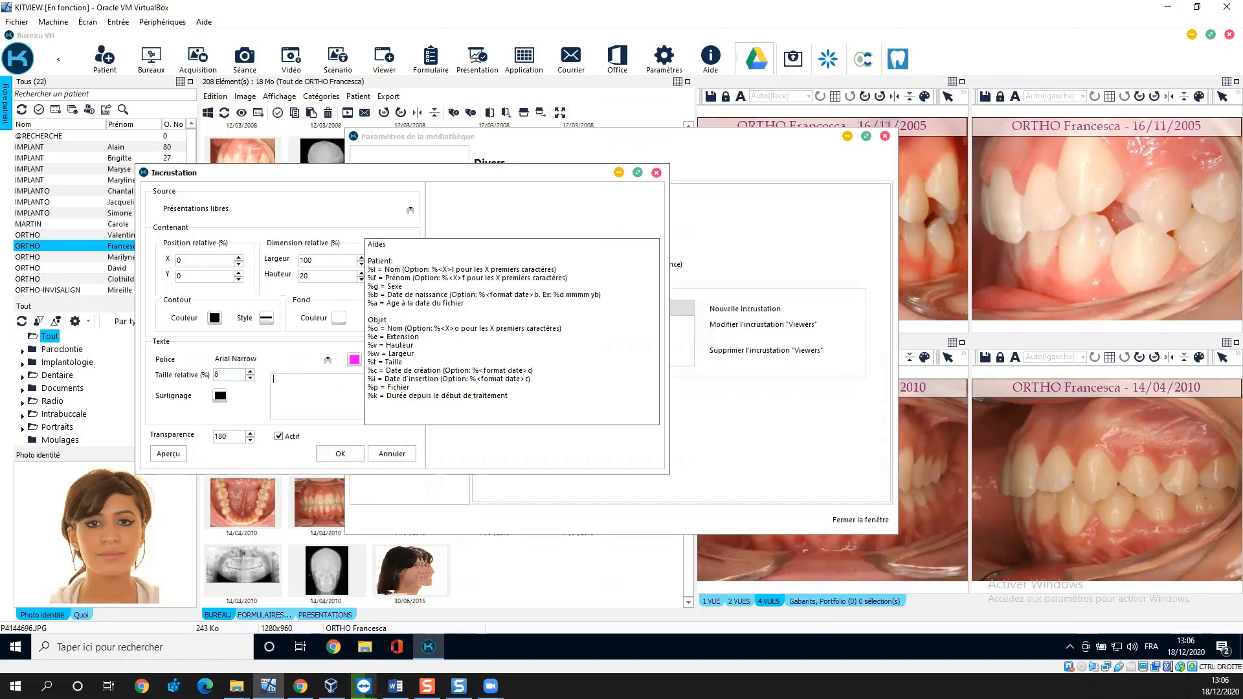
type("%<3>l%<3>")
type("%o")
left_click(639, 284)
left_click(340, 453)
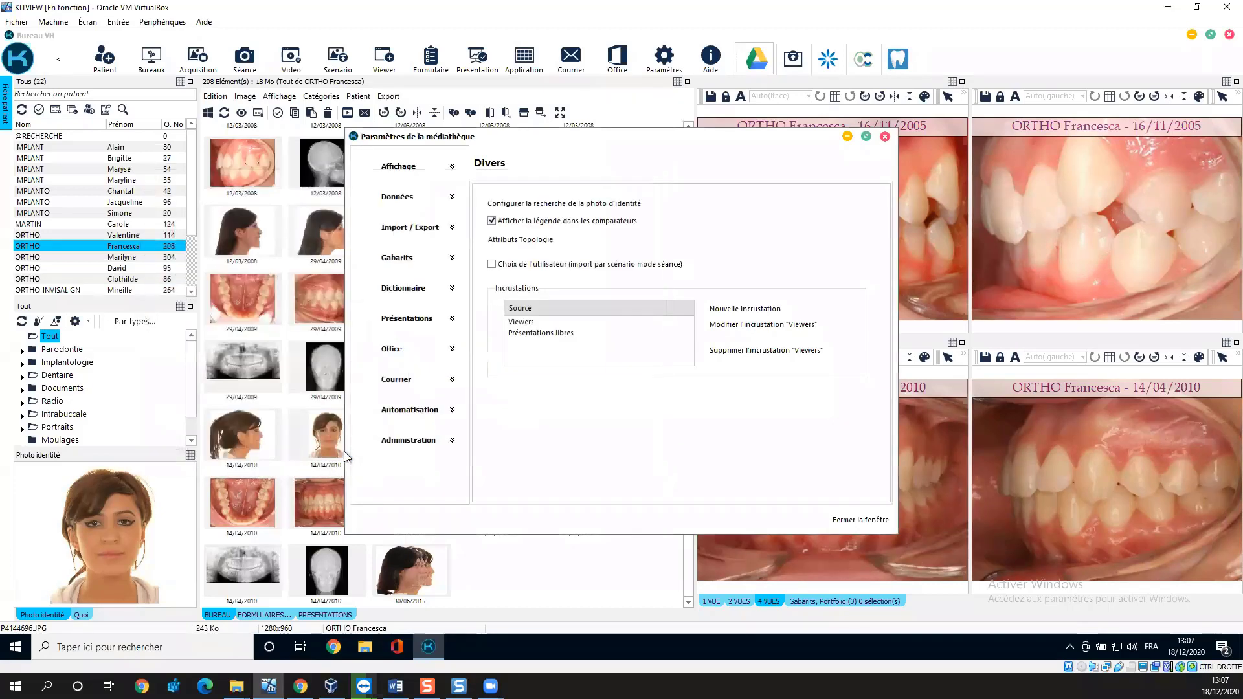
Step: Check the new overlay on the DEBUT FIN 3/4 presentation and review the overlay list in the media library settings
left_click(860, 520)
left_click(323, 616)
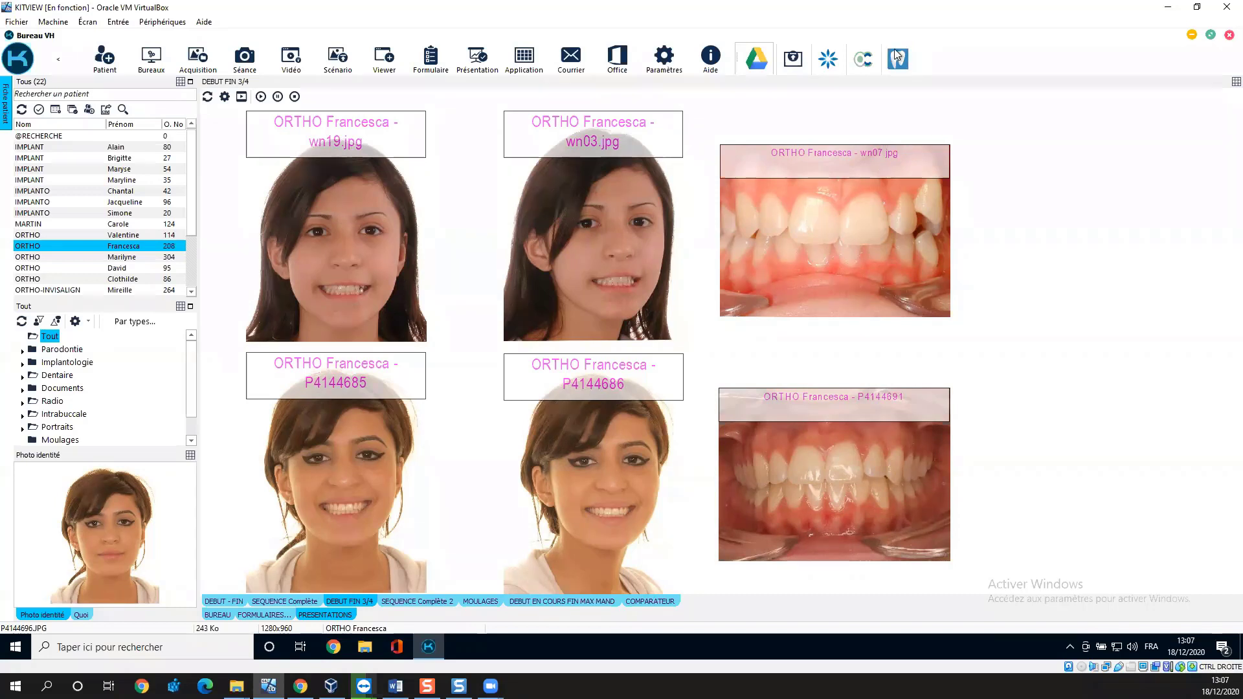
left_click(665, 61)
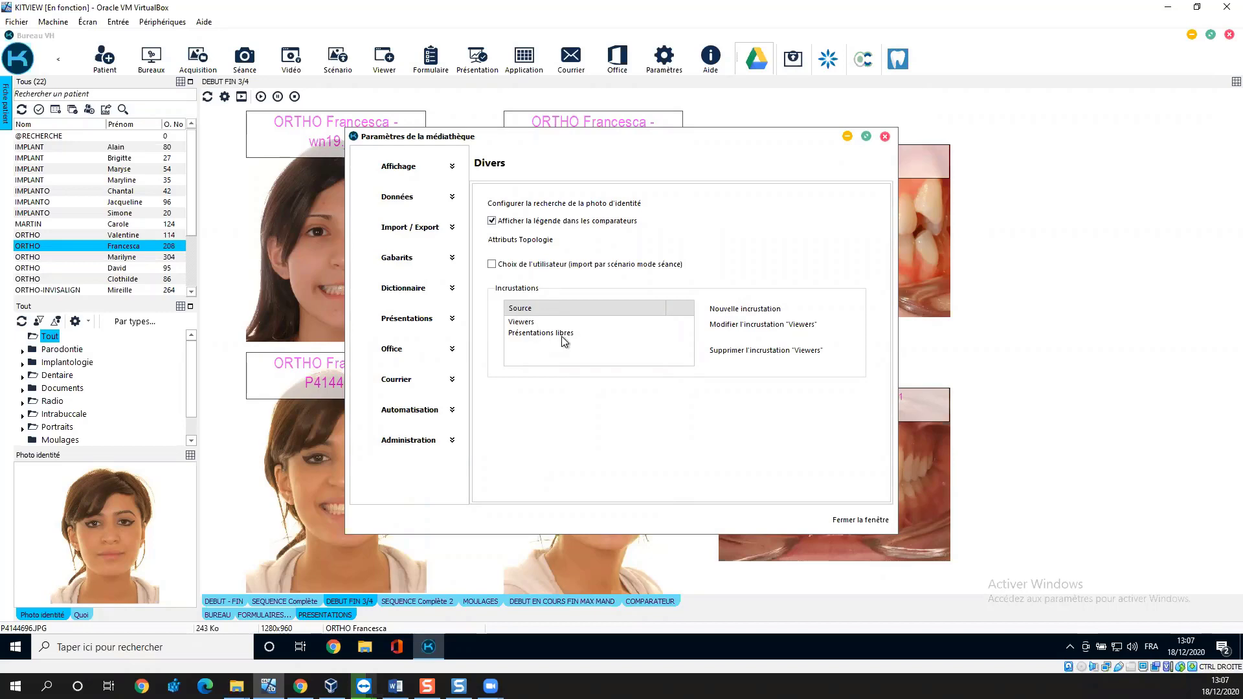
left_click(860, 520)
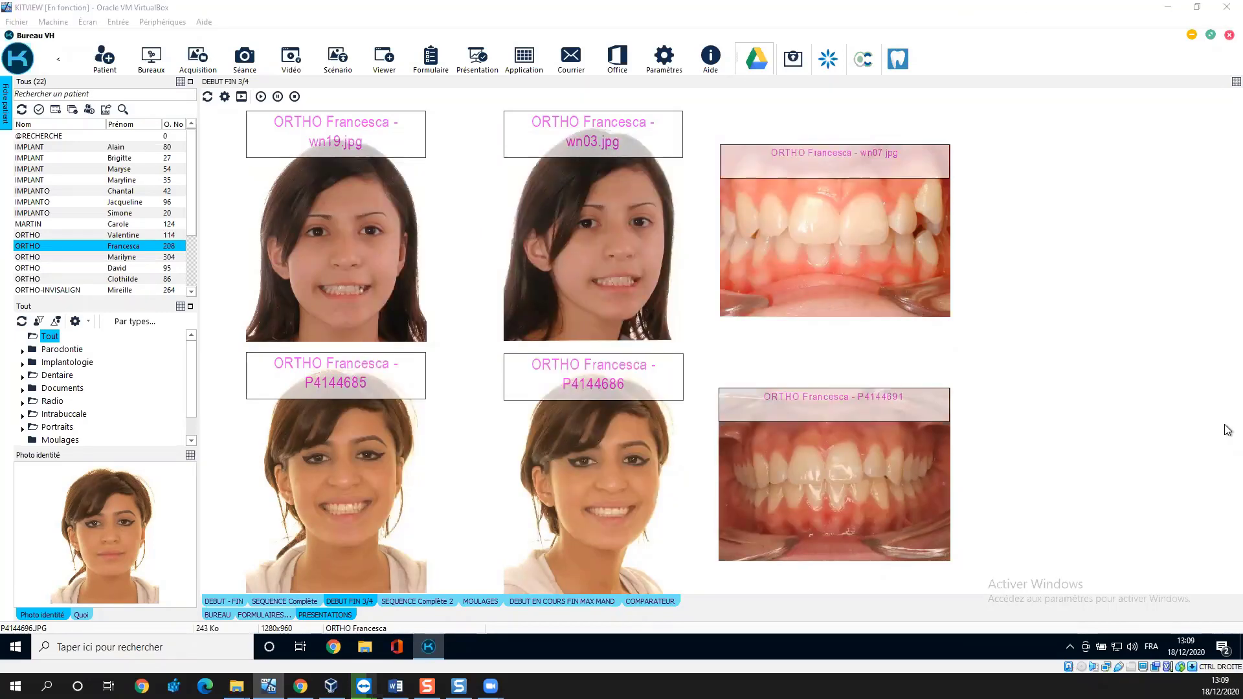